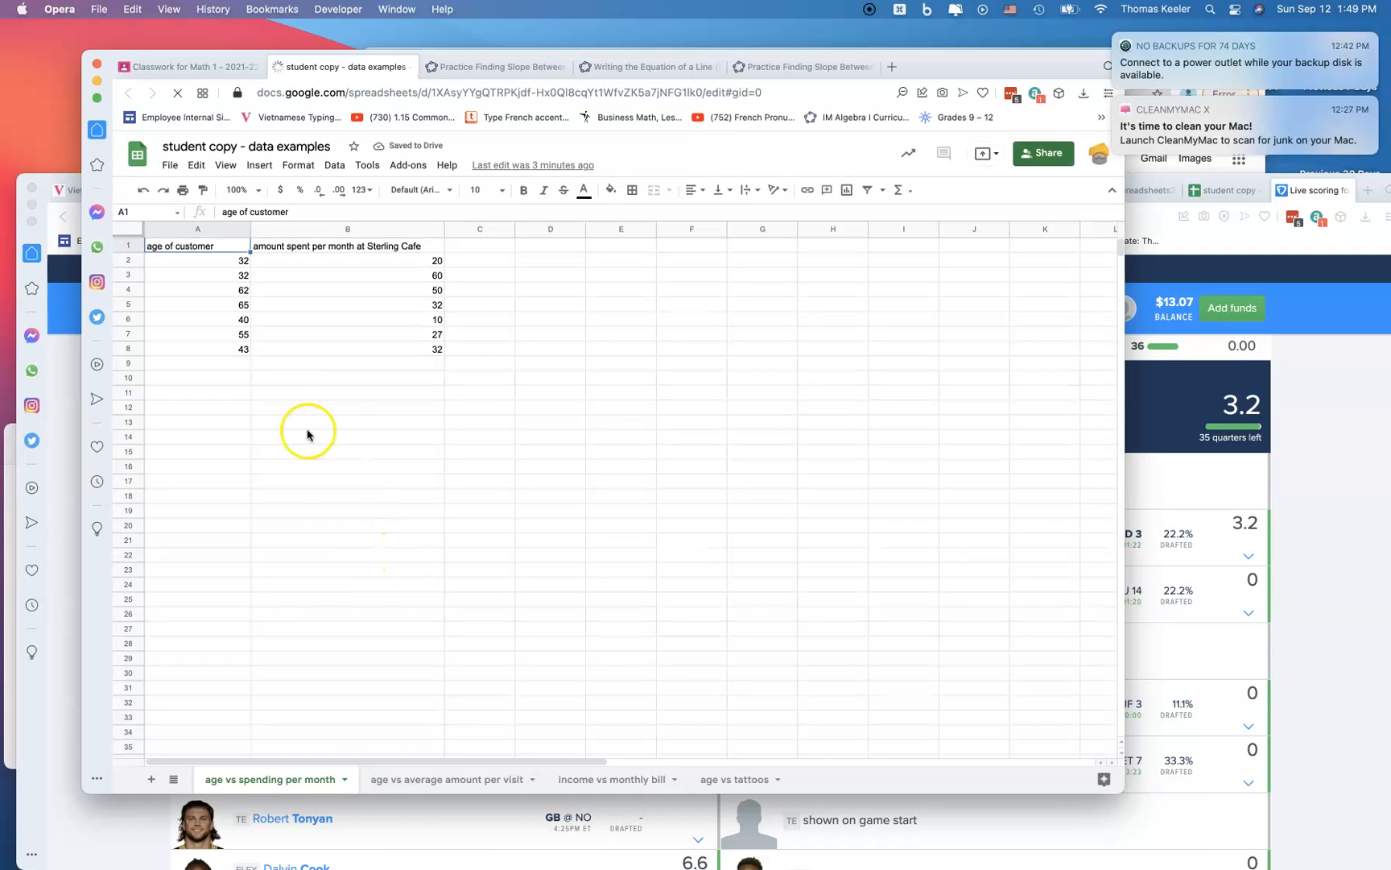
Make a copy of the "student copy - data examples" spreadsheet under the default name "Copy of student copy - data examples".
{"action": "left_click", "coordinate": [169, 169]}
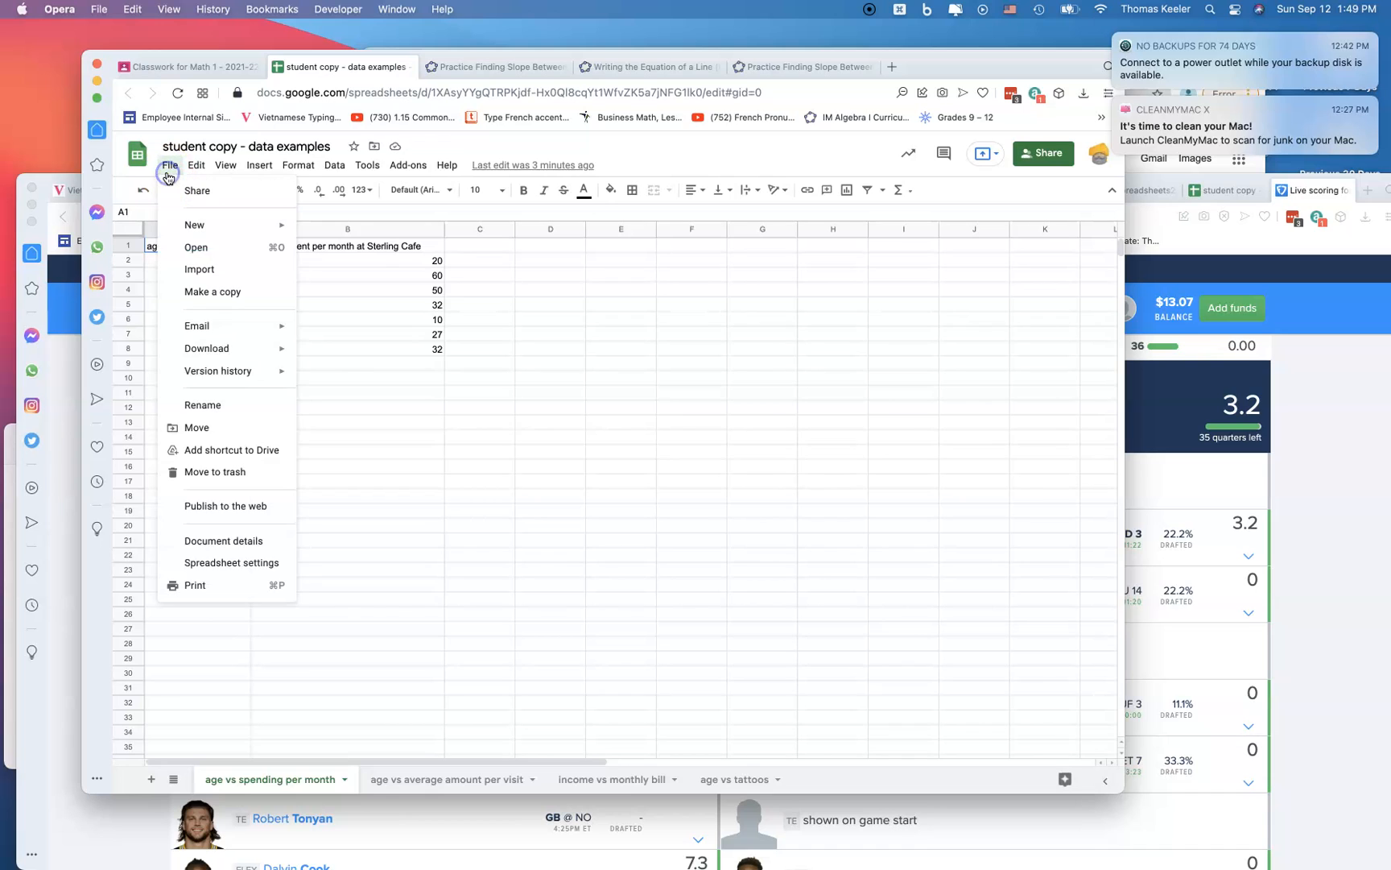
{"action": "left_click", "coordinate": [221, 292]}
{"action": "left_click", "coordinate": [696, 572]}
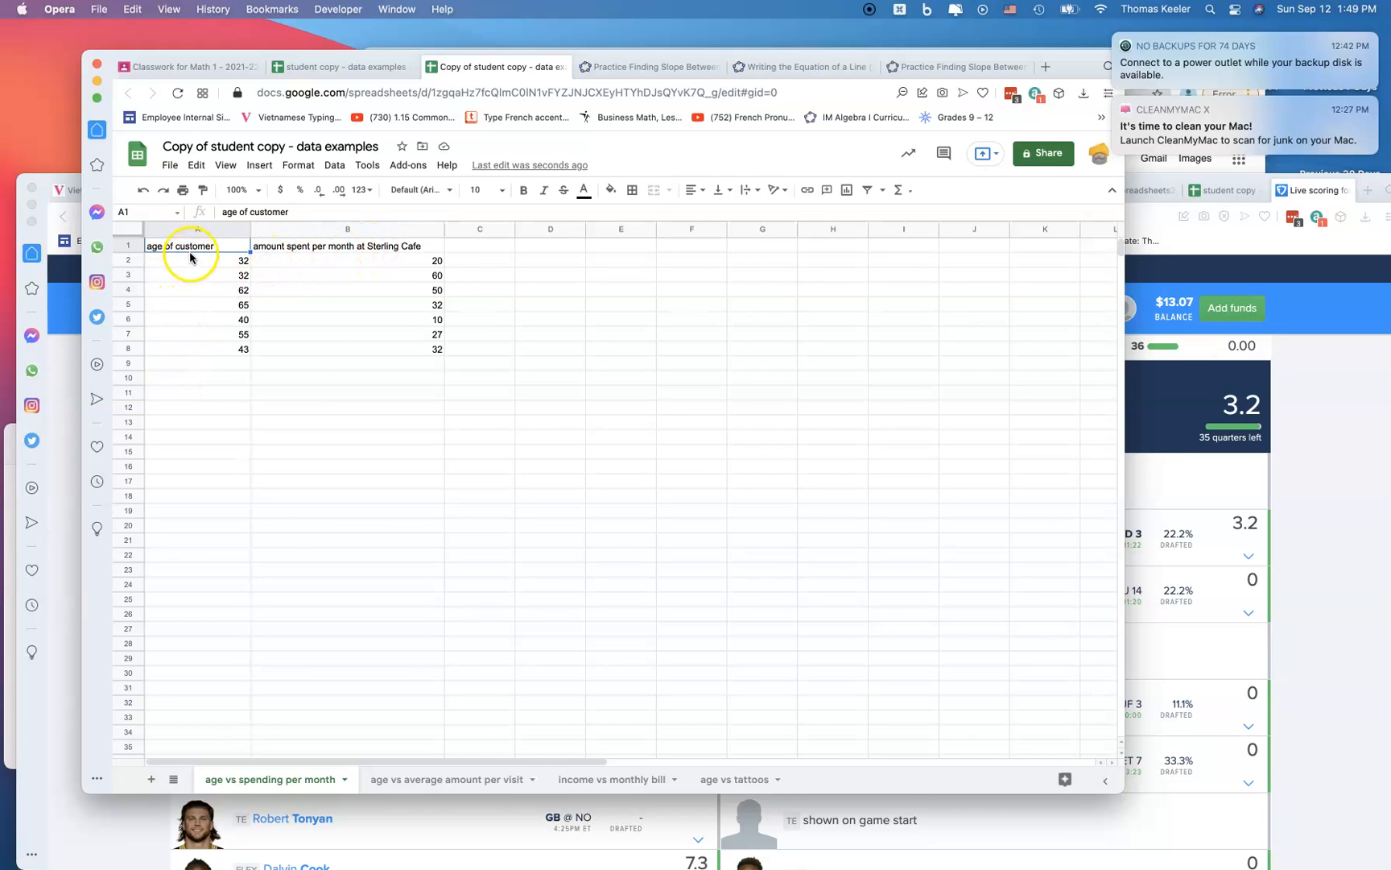
Insert a chart from the customer age and monthly spending data in A1:B8, including the header row.
{"action": "key", "text": "shift+Right"}
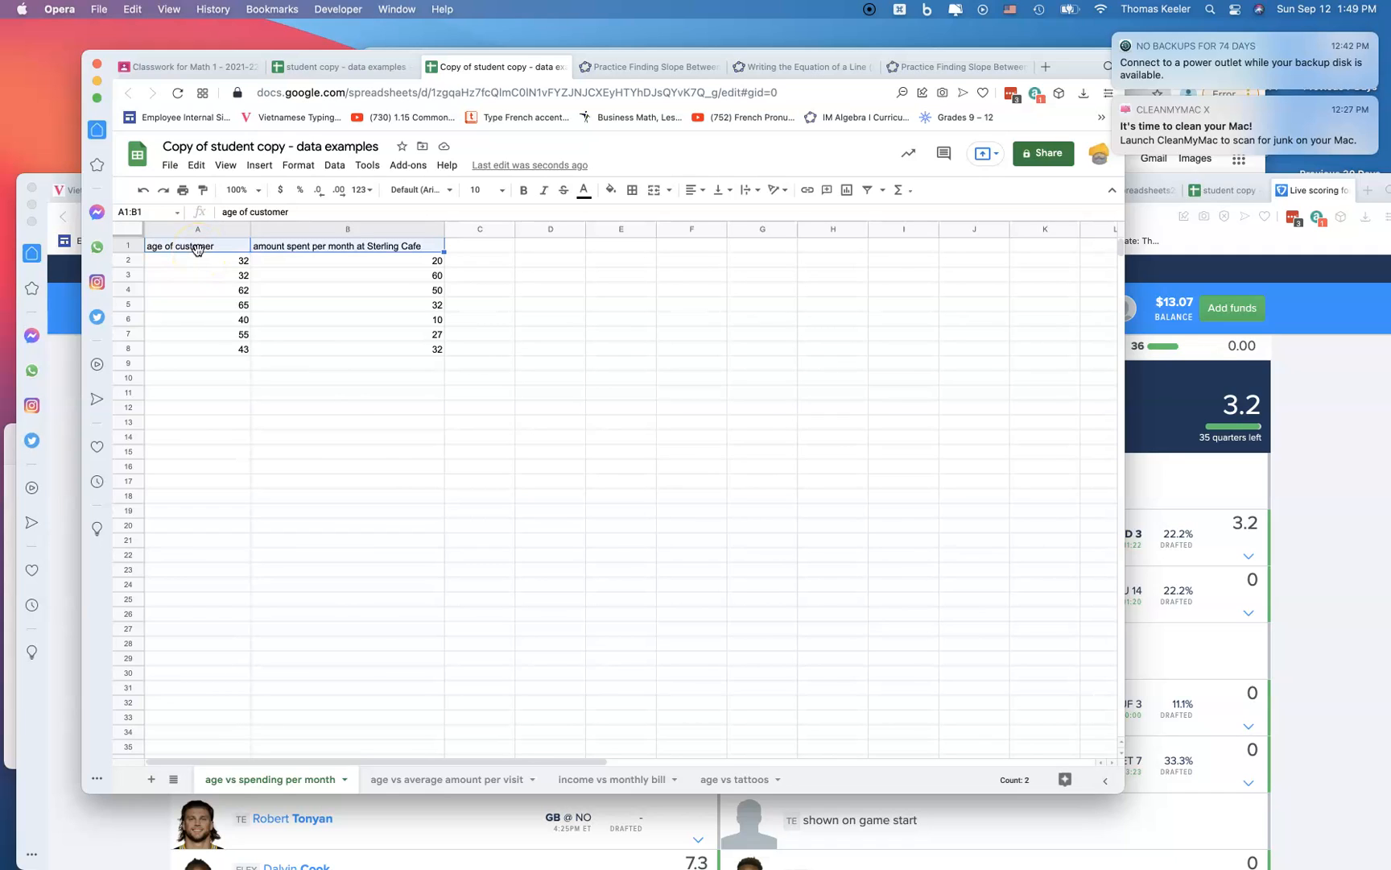
{"action": "key", "text": "shift+Down"}
{"action": "key", "text": "shift+Down"}
{"action": "key", "text": "shift+Down"}
{"action": "key", "text": "shift+Down"}
{"action": "key", "text": "shift+Down"}
{"action": "key", "text": "shift+Down"}
{"action": "key", "text": "shift+Down"}
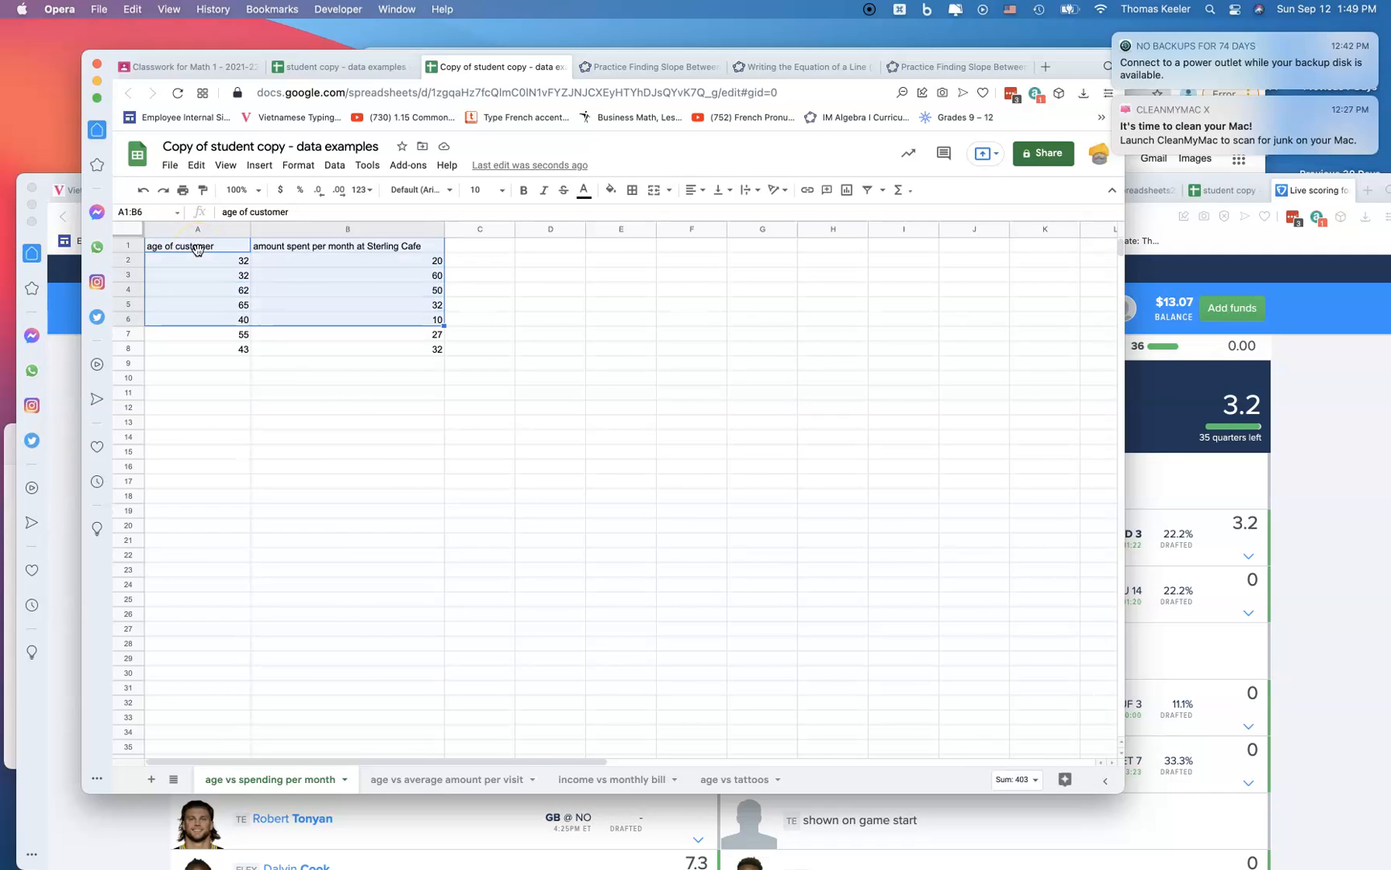
{"action": "left_click", "coordinate": [261, 167]}
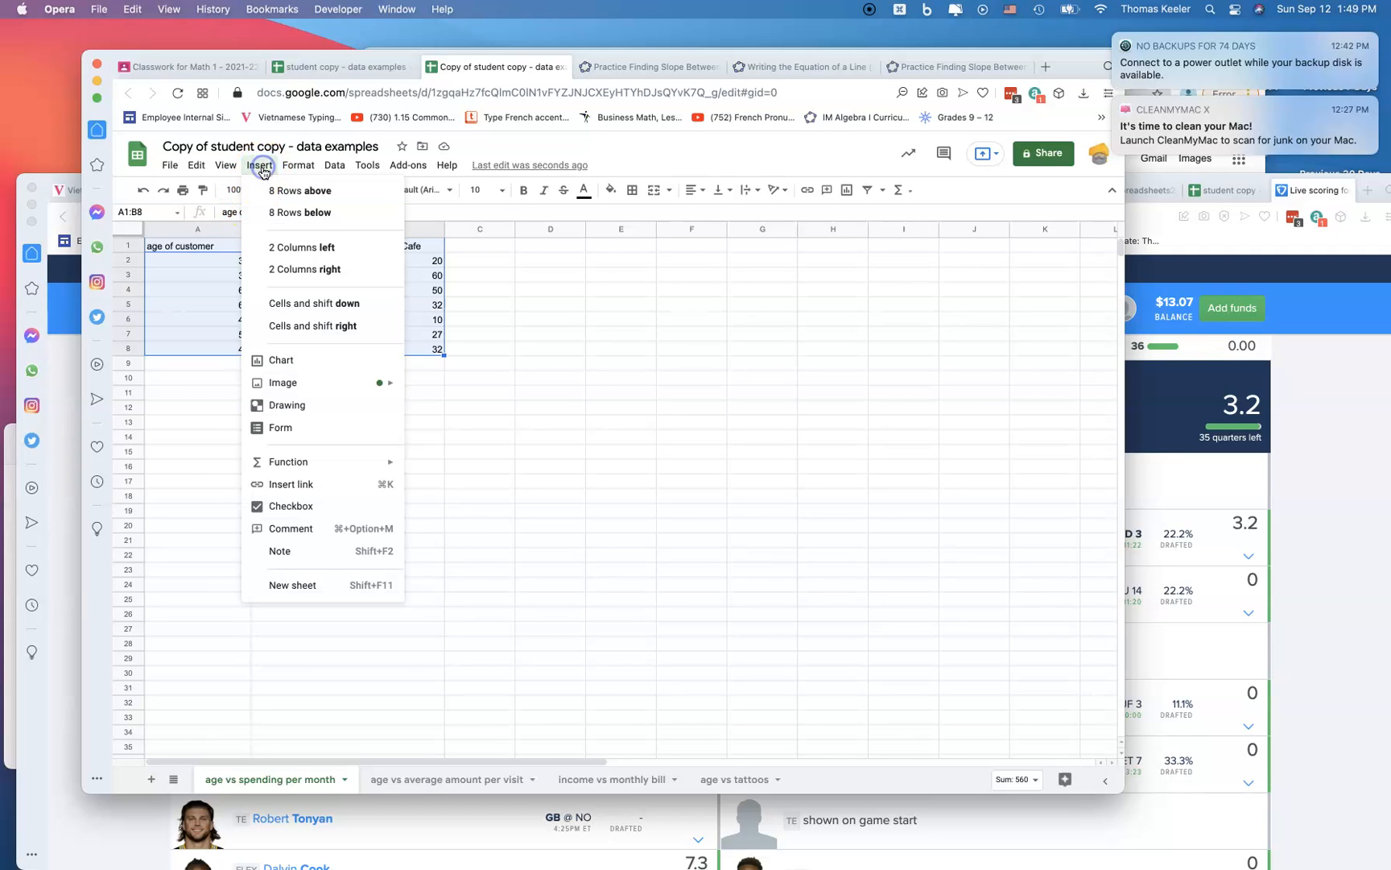
{"action": "left_click", "coordinate": [290, 360]}
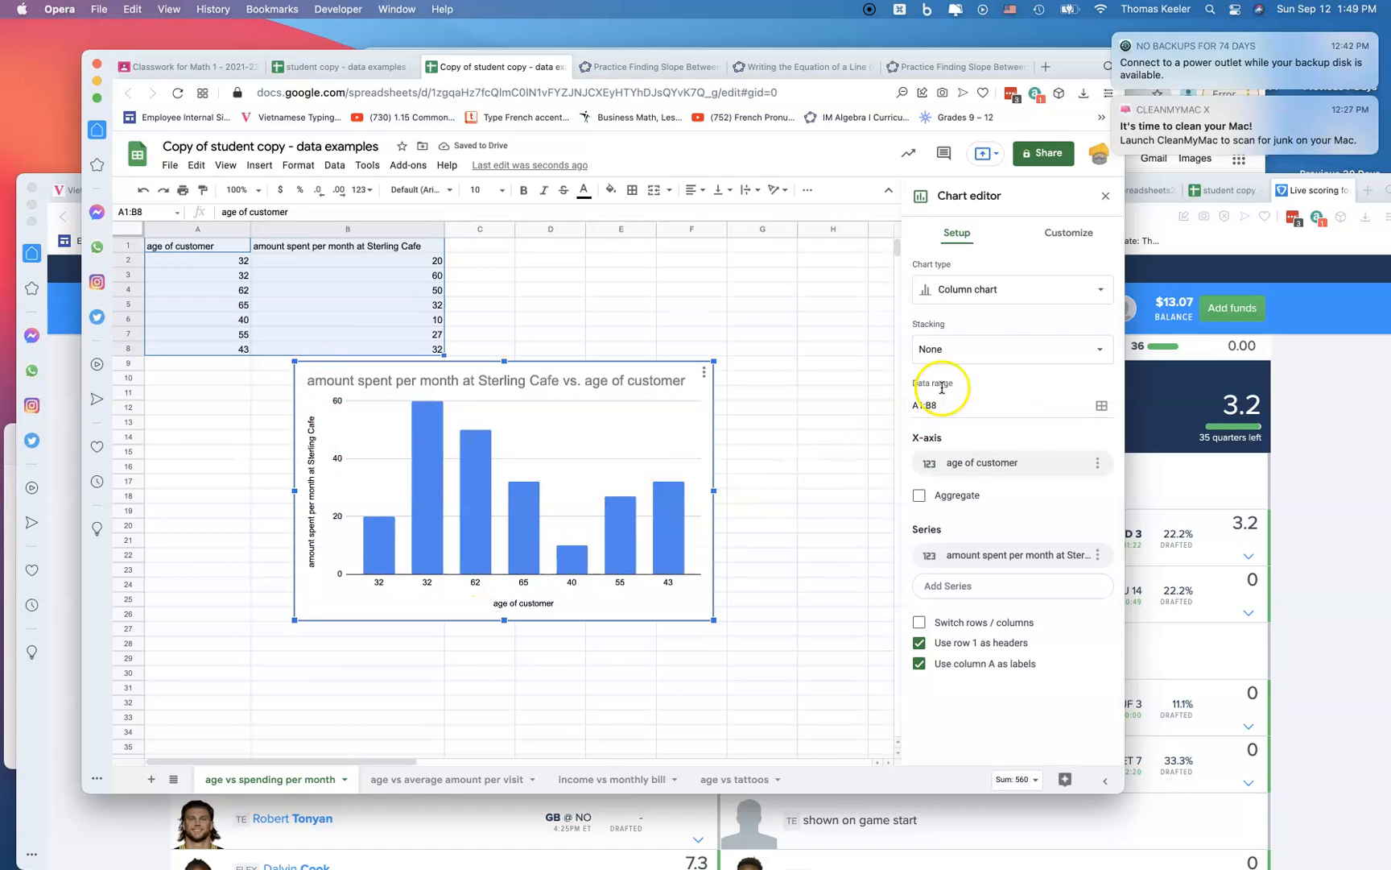
Change the chart type to Scatter chart and move the chart beside the data, clear of columns A and B.
{"action": "left_click", "coordinate": [1101, 292]}
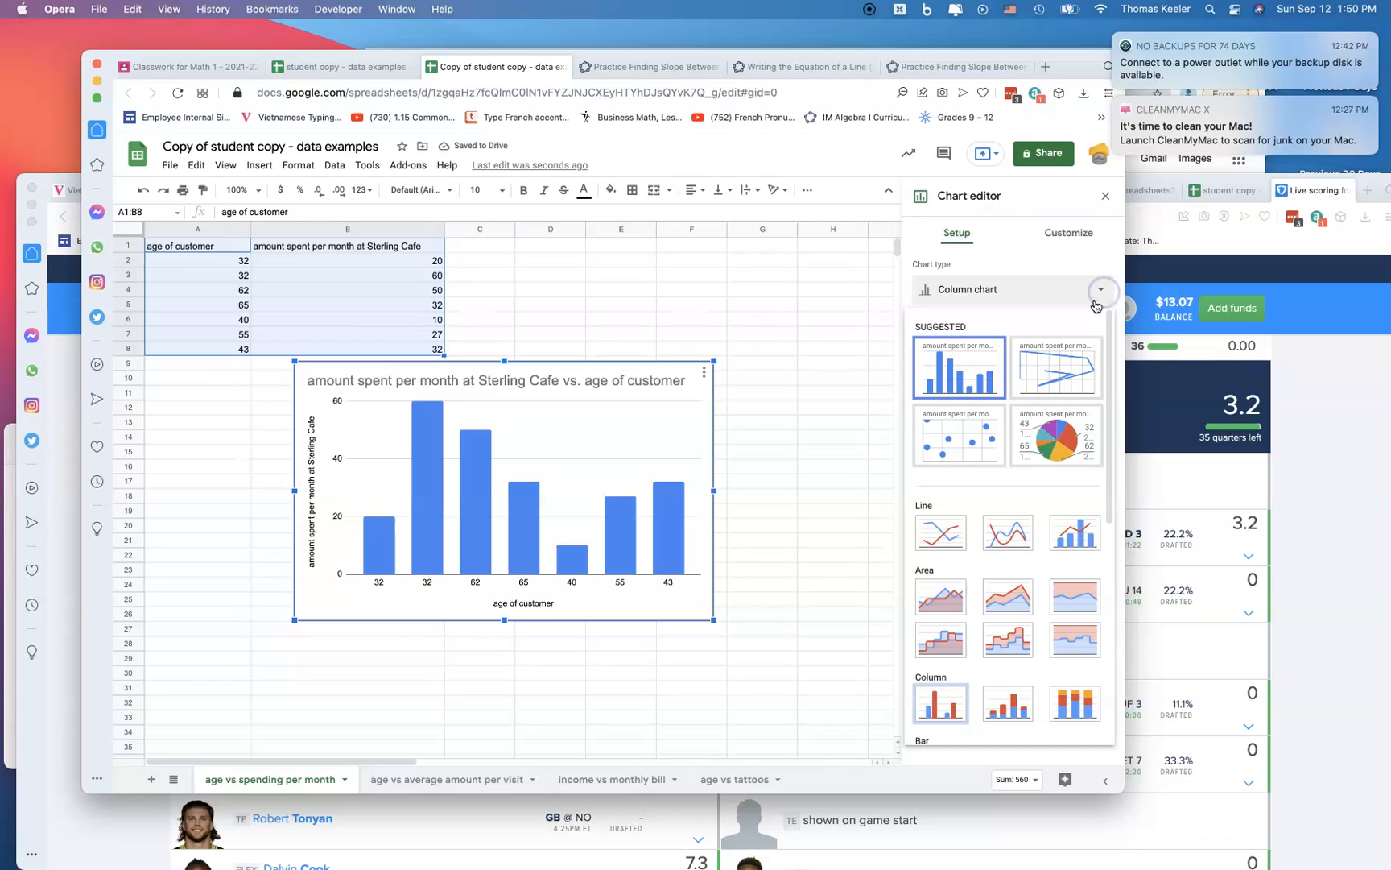
{"action": "scroll", "coordinate": [938, 587], "scroll_direction": "down", "scroll_amount": 2}
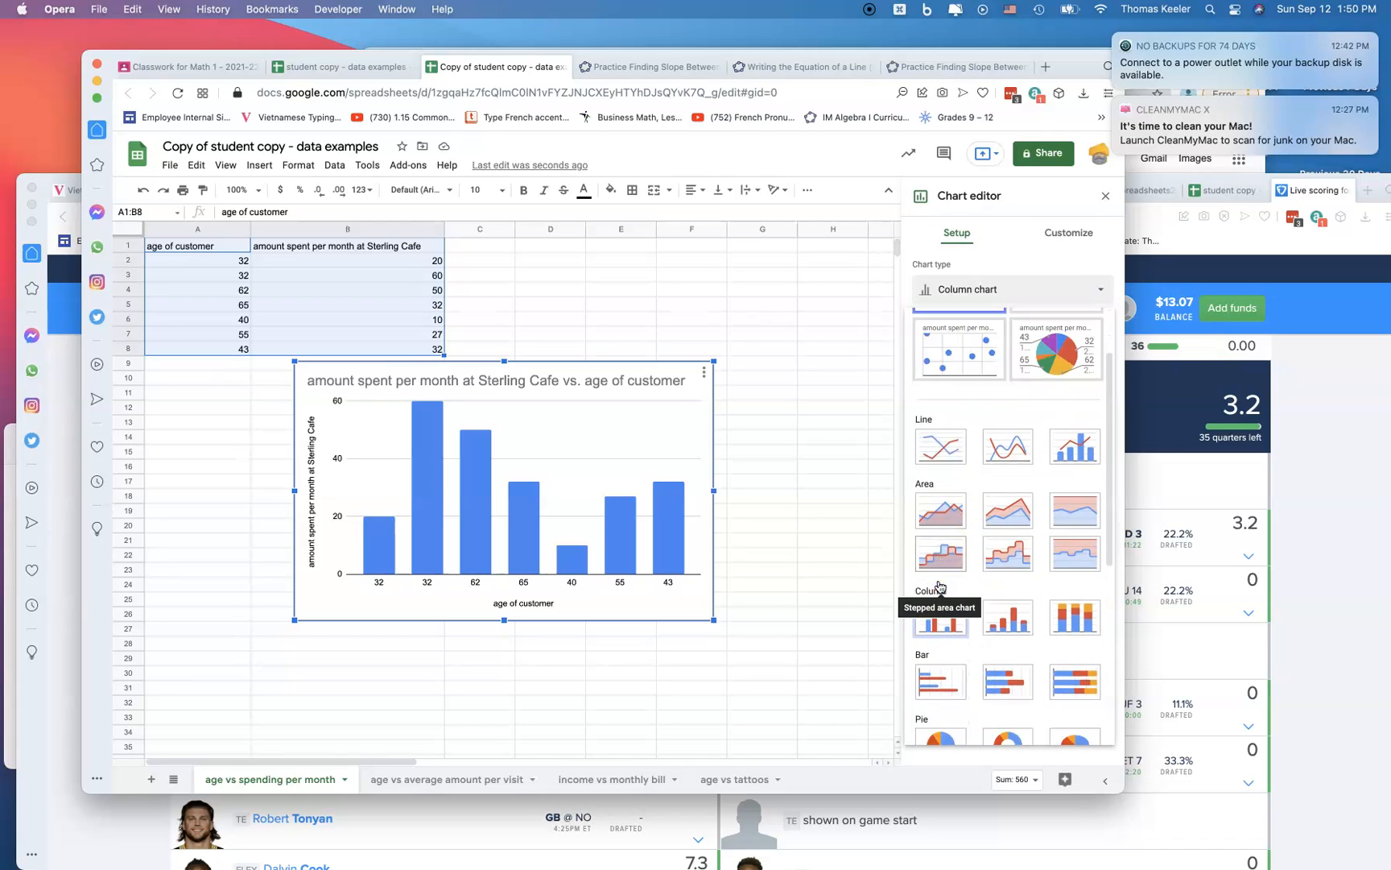
{"action": "scroll", "coordinate": [938, 604], "scroll_direction": "down", "scroll_amount": 3}
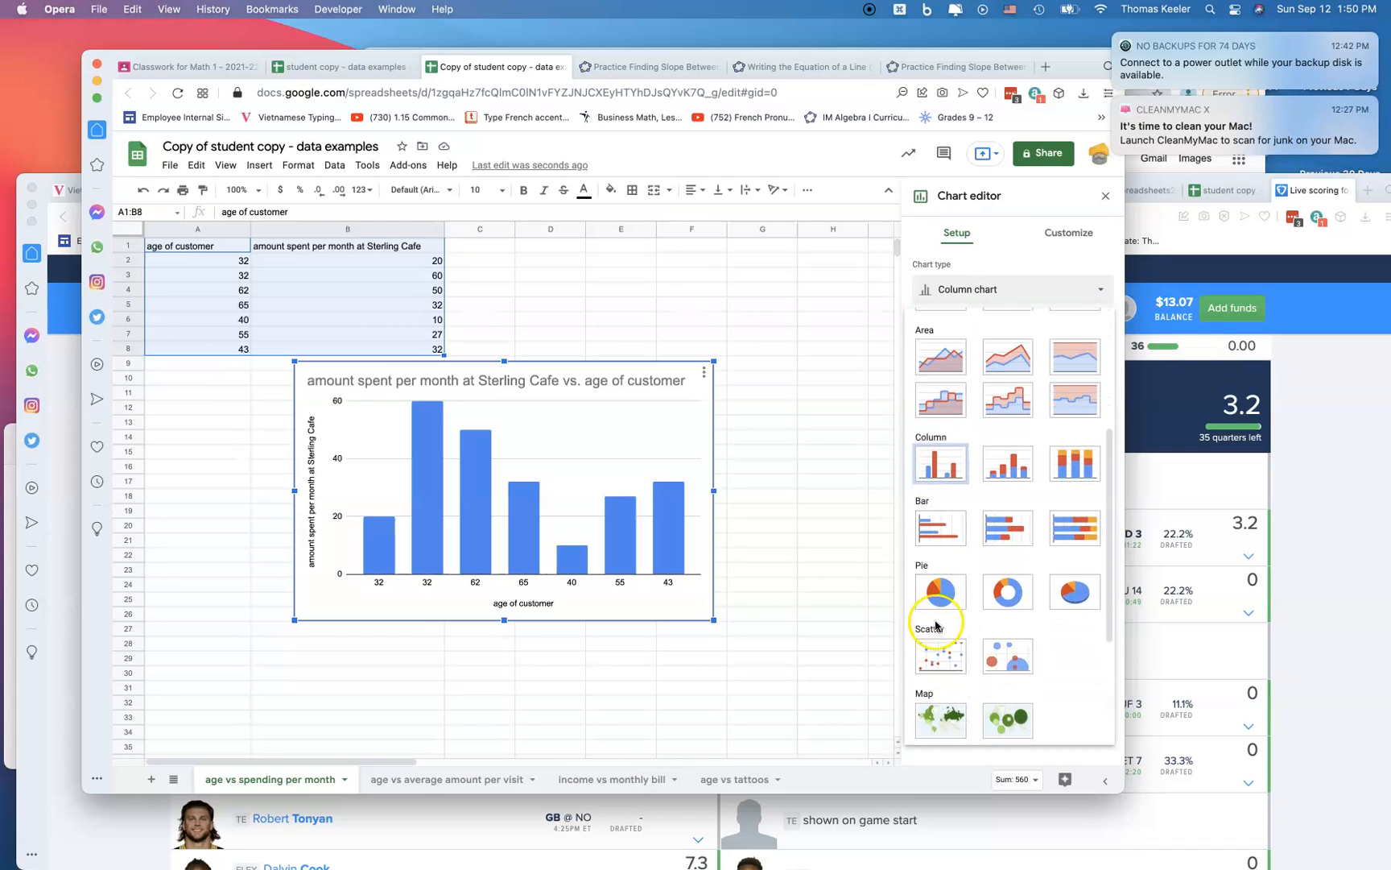
{"action": "left_click", "coordinate": [939, 655]}
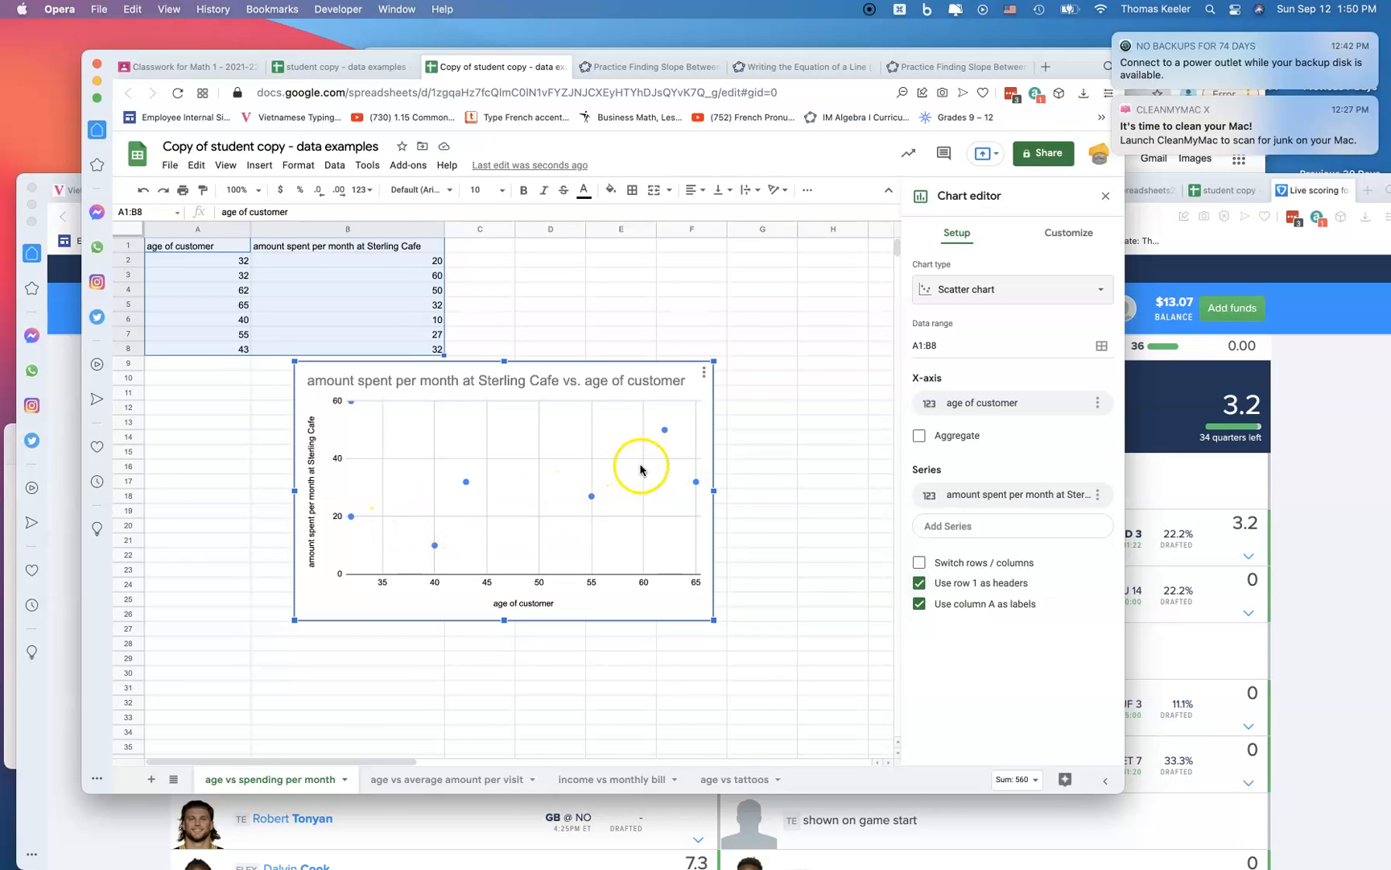
{"action": "left_click_drag", "start_coordinate": [455, 411], "coordinate": [637, 346]}
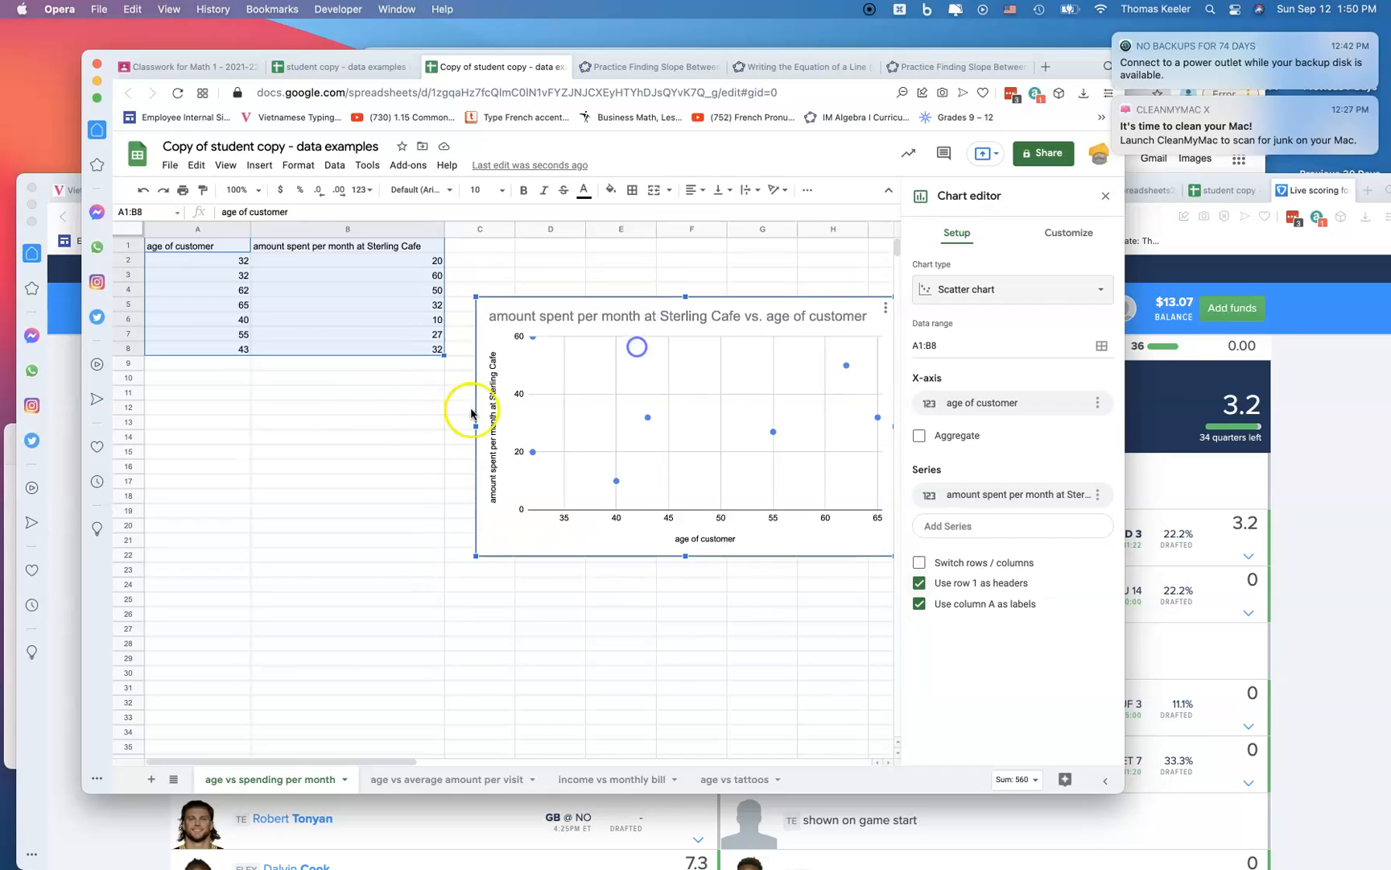
Enter the note "no correlation or just a very weak positve correclation" in cell B11.
{"action": "left_click", "coordinate": [268, 395]}
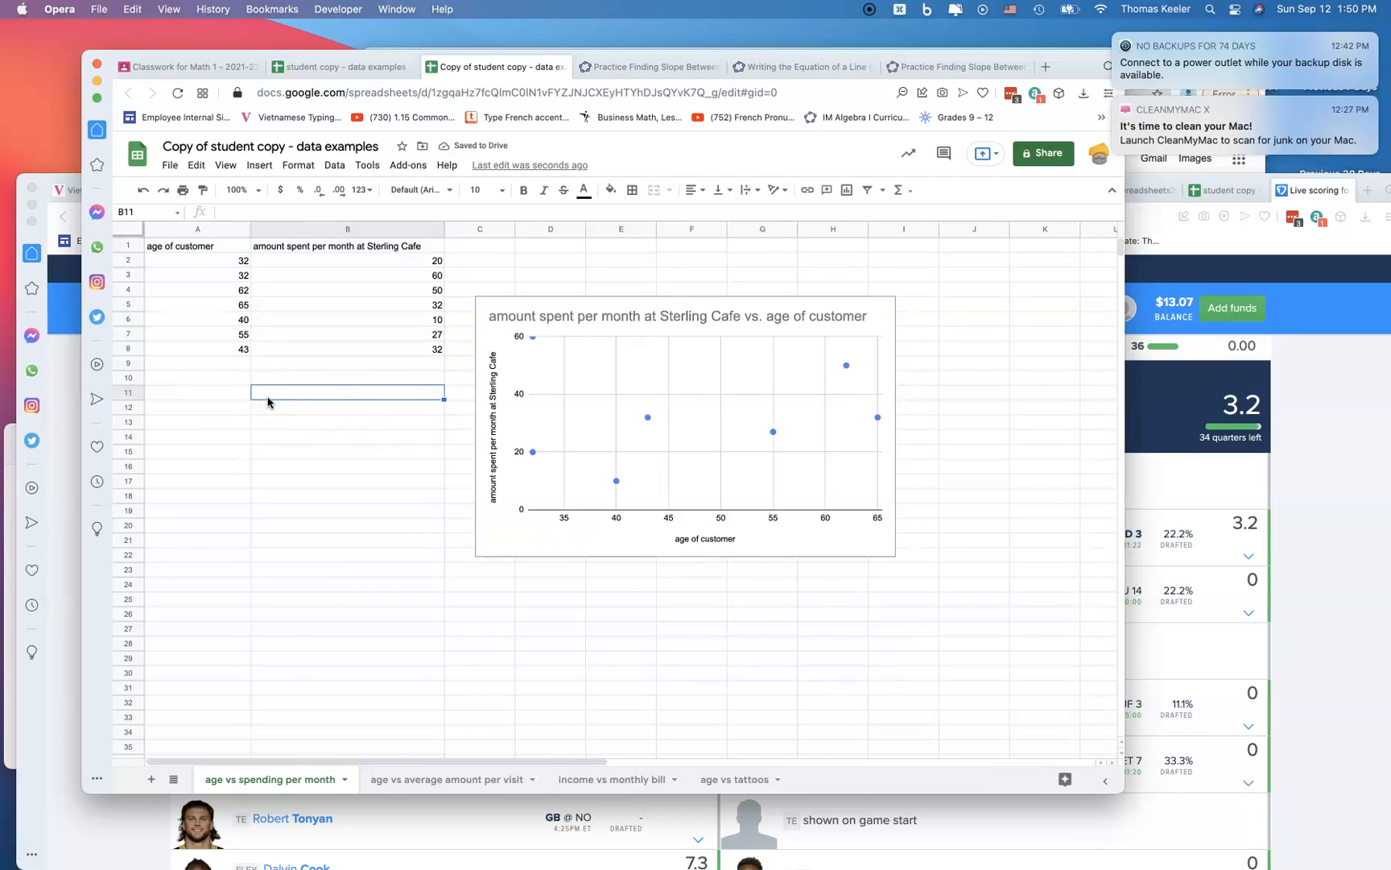
{"action": "type", "text": "no"}
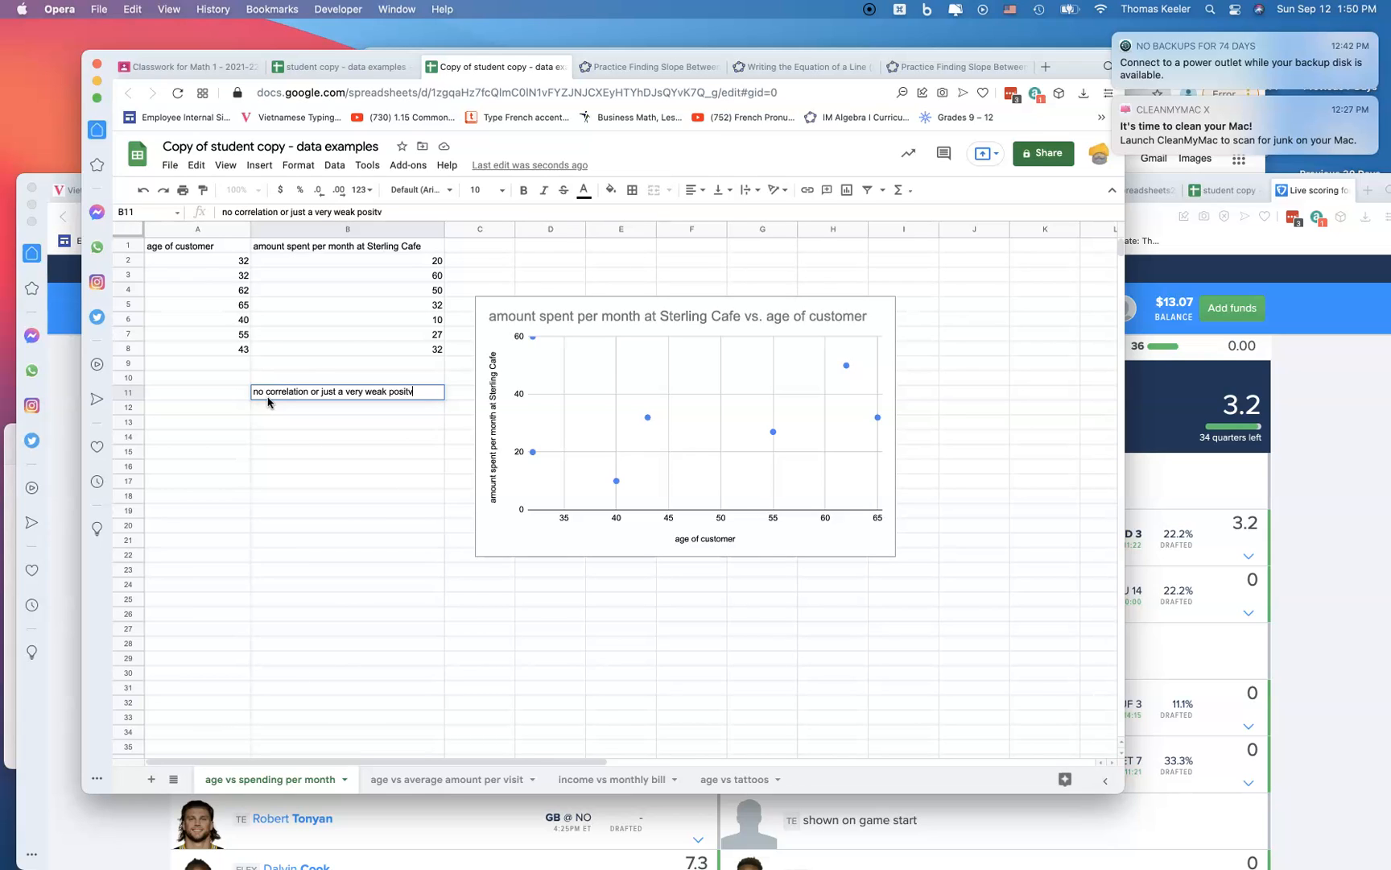
{"action": "type", "text": "eclation"}
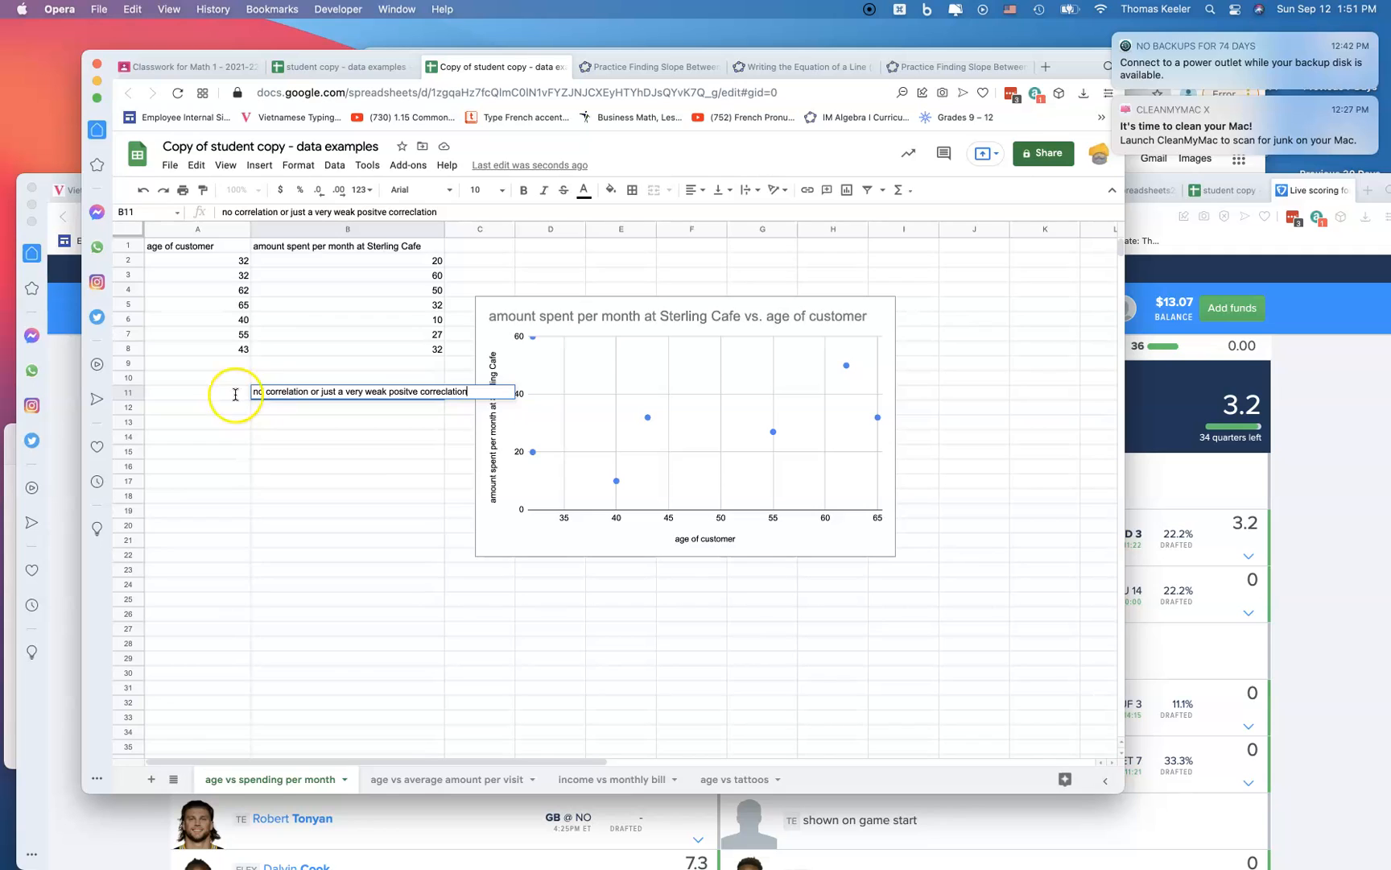
Set text wrapping to Wrap for all of column B and reselect the note in B11.
{"action": "left_click", "coordinate": [298, 233]}
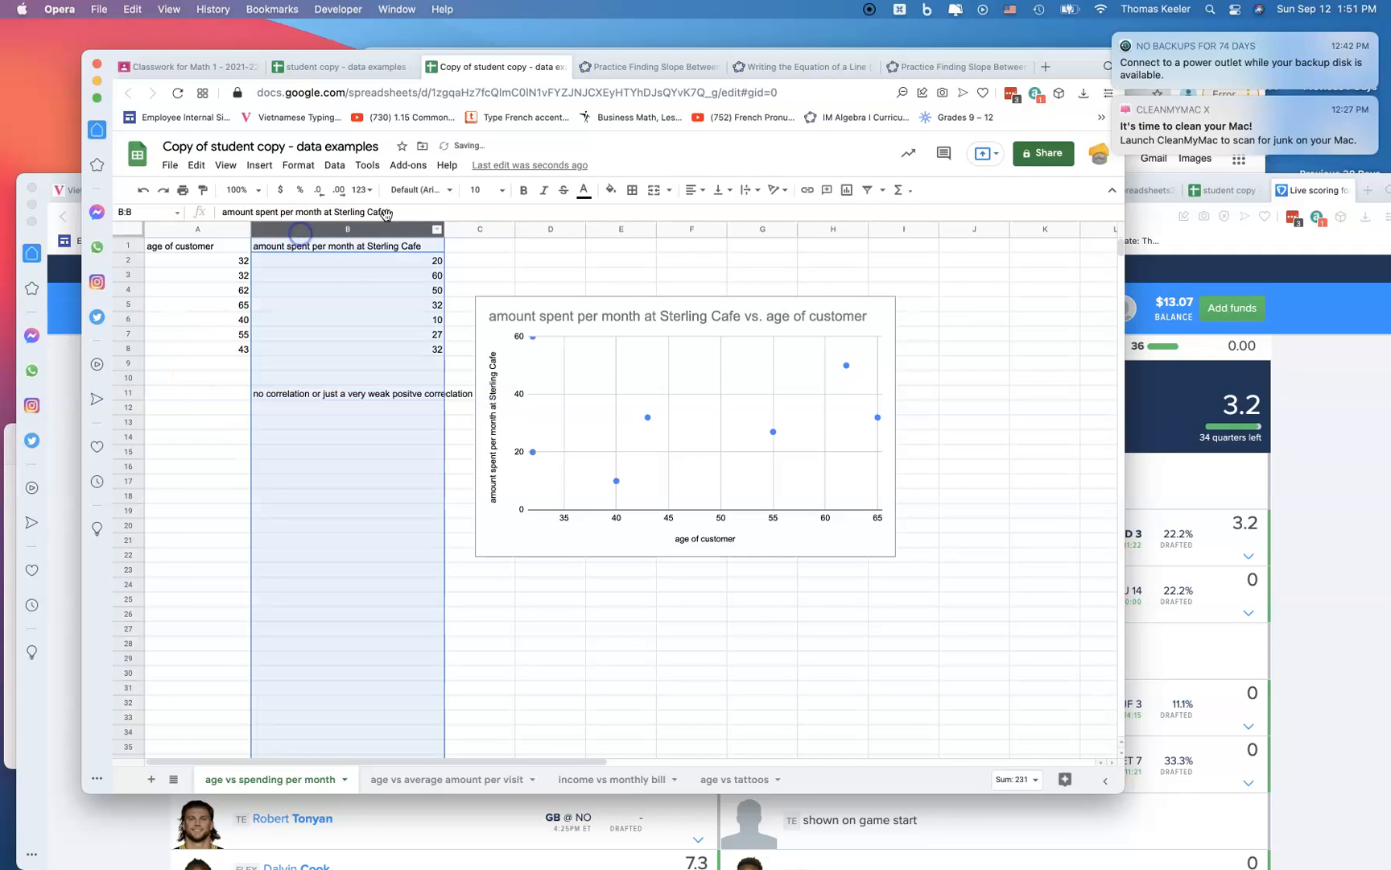
{"action": "left_click", "coordinate": [757, 193]}
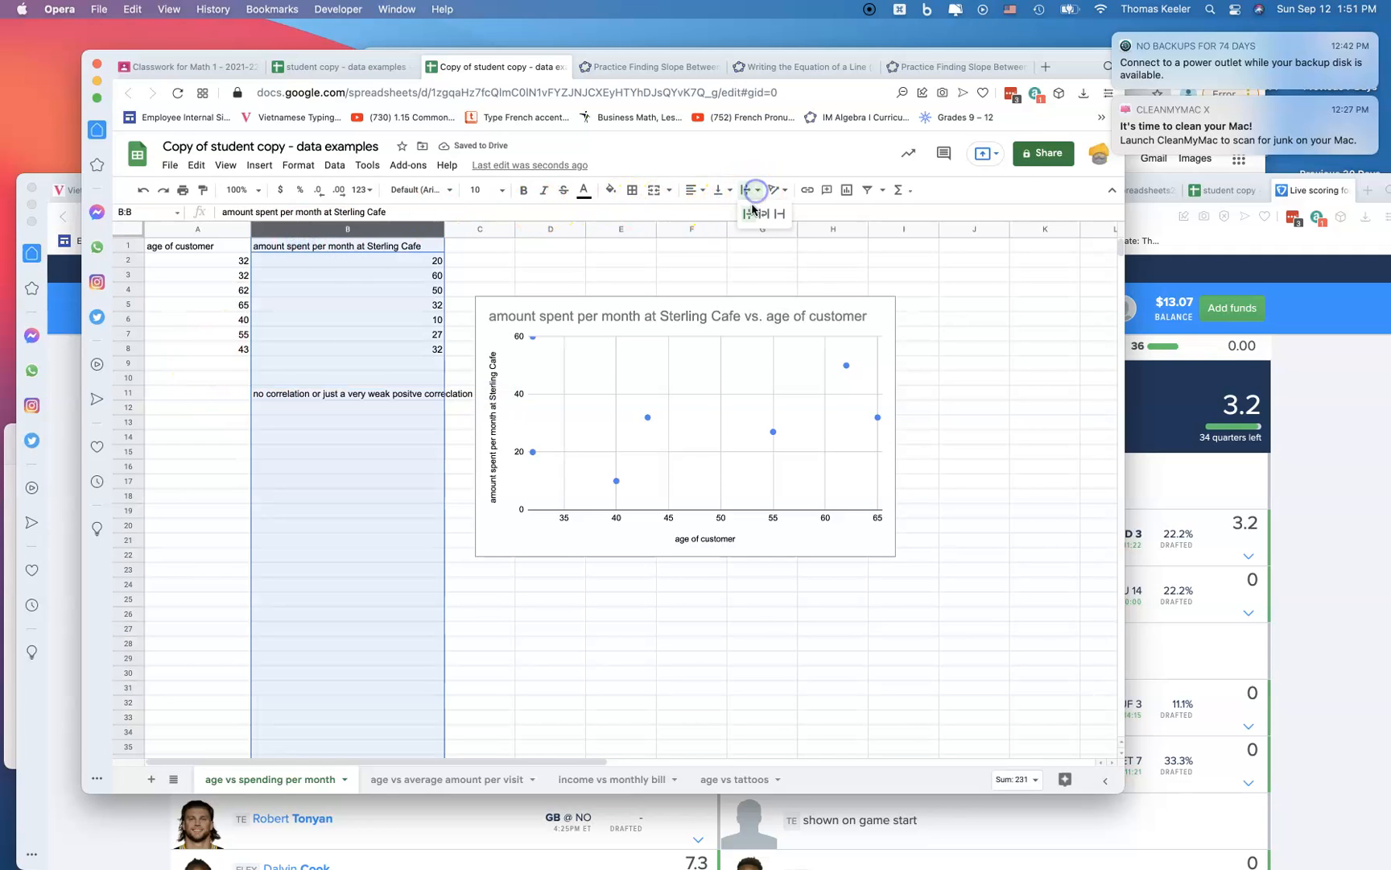
{"action": "left_click", "coordinate": [762, 213]}
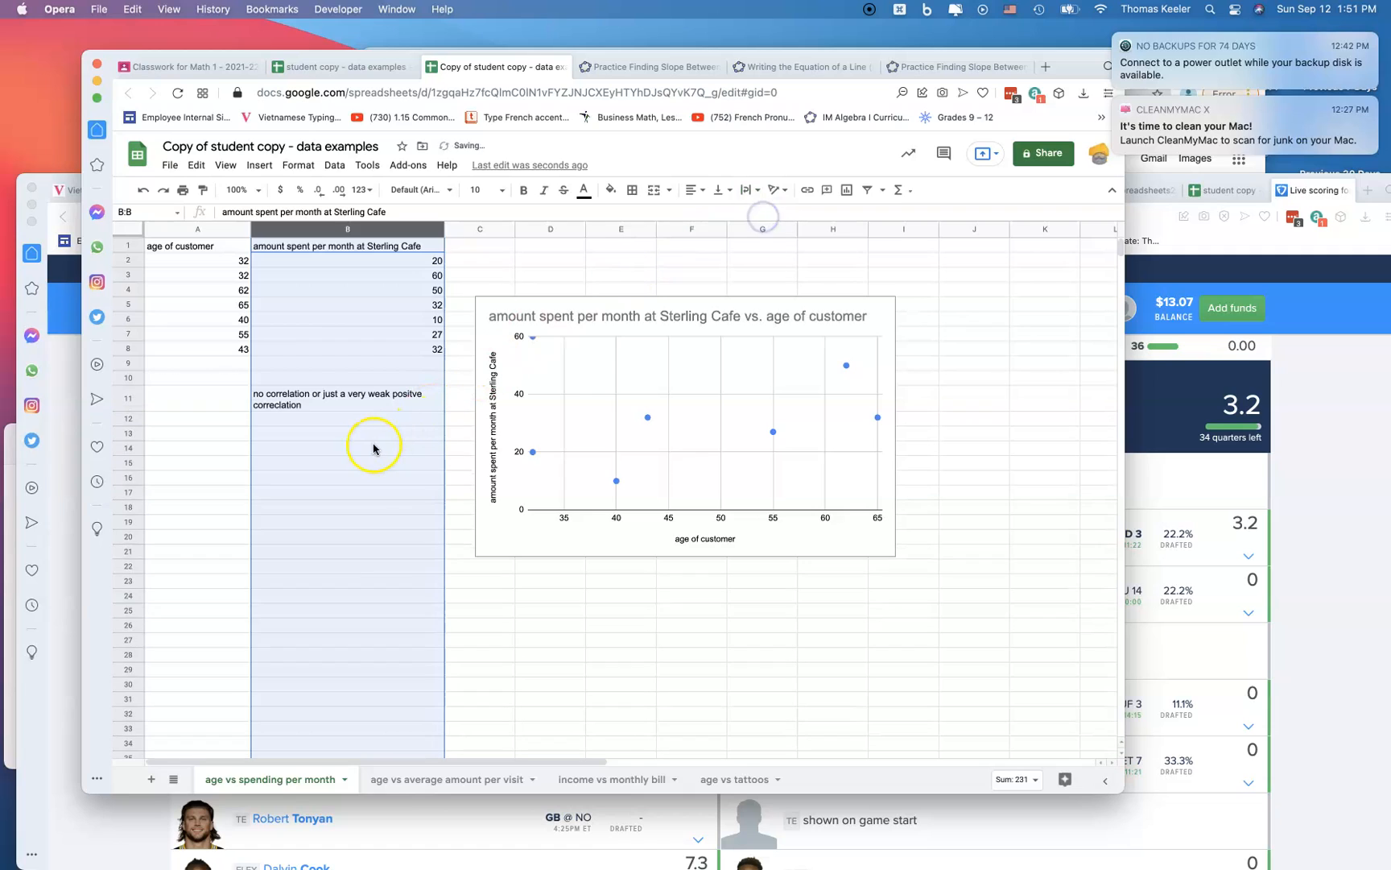
{"action": "left_click", "coordinate": [344, 408]}
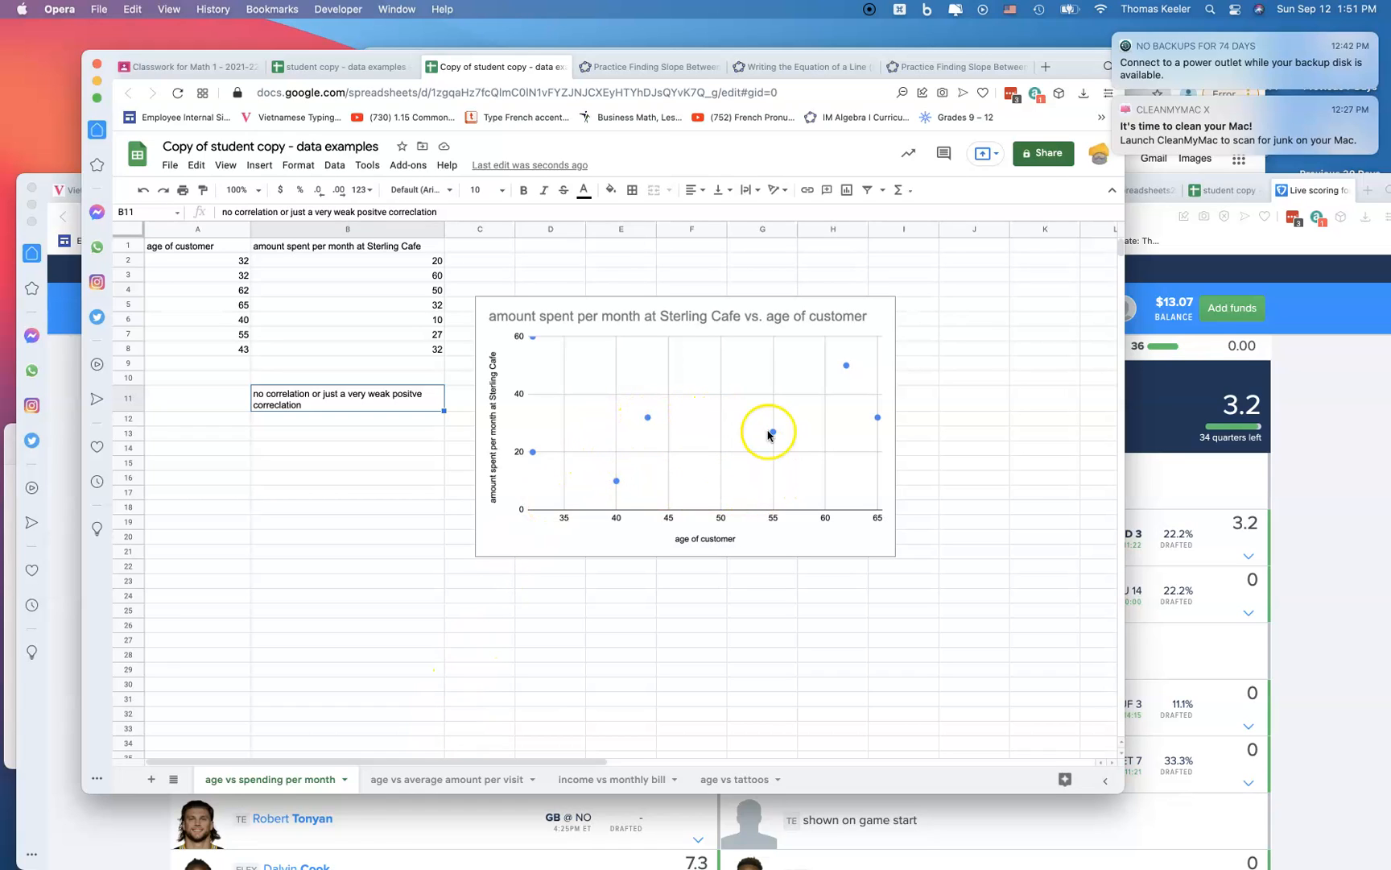
On the "age vs average amount per visit" sheet, widen column B to fit its header and insert a chart from A1:B10.
{"action": "left_click", "coordinate": [426, 781]}
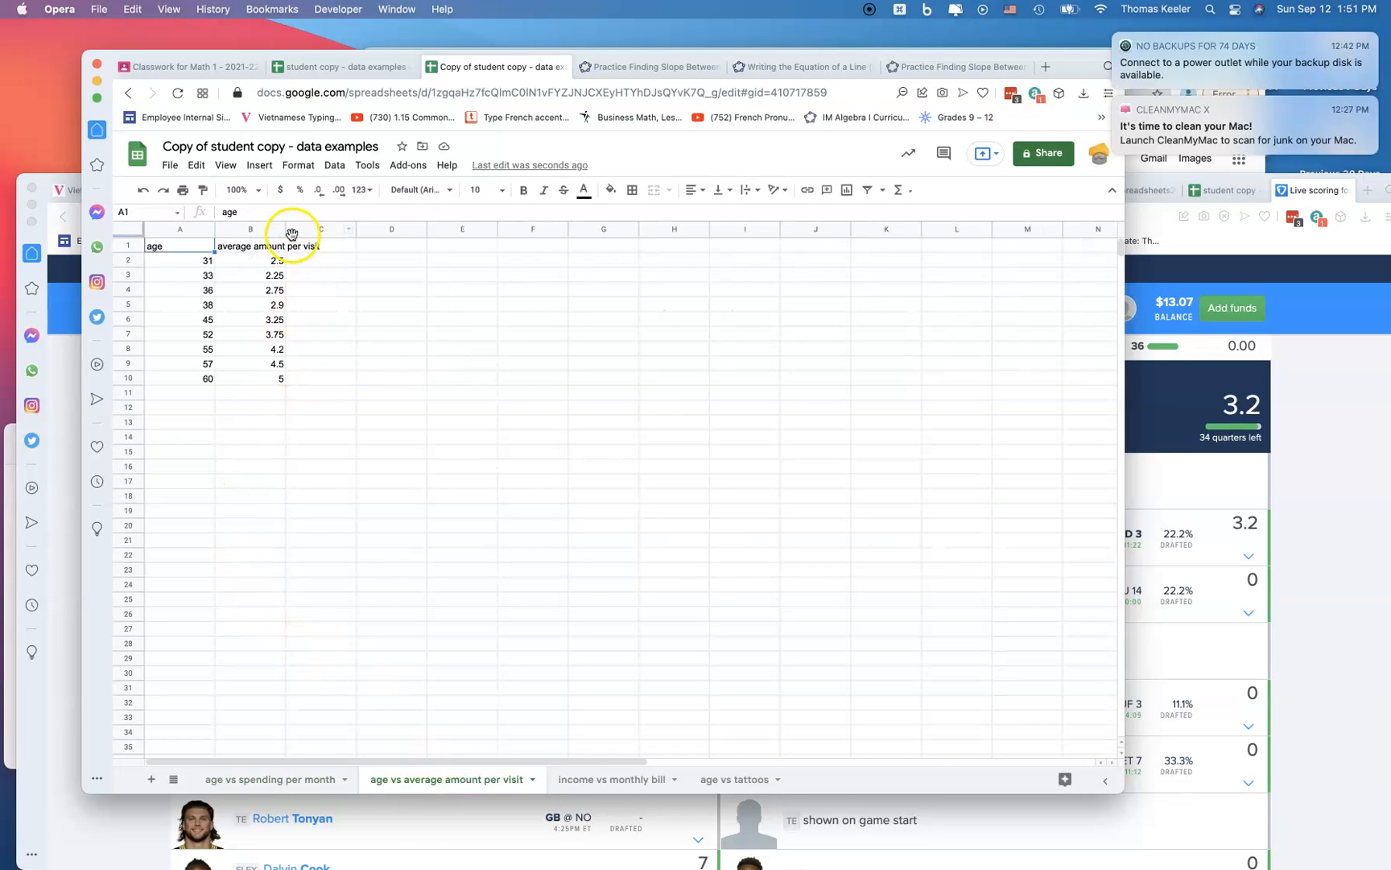
{"action": "left_click_drag", "start_coordinate": [285, 228], "coordinate": [328, 228]}
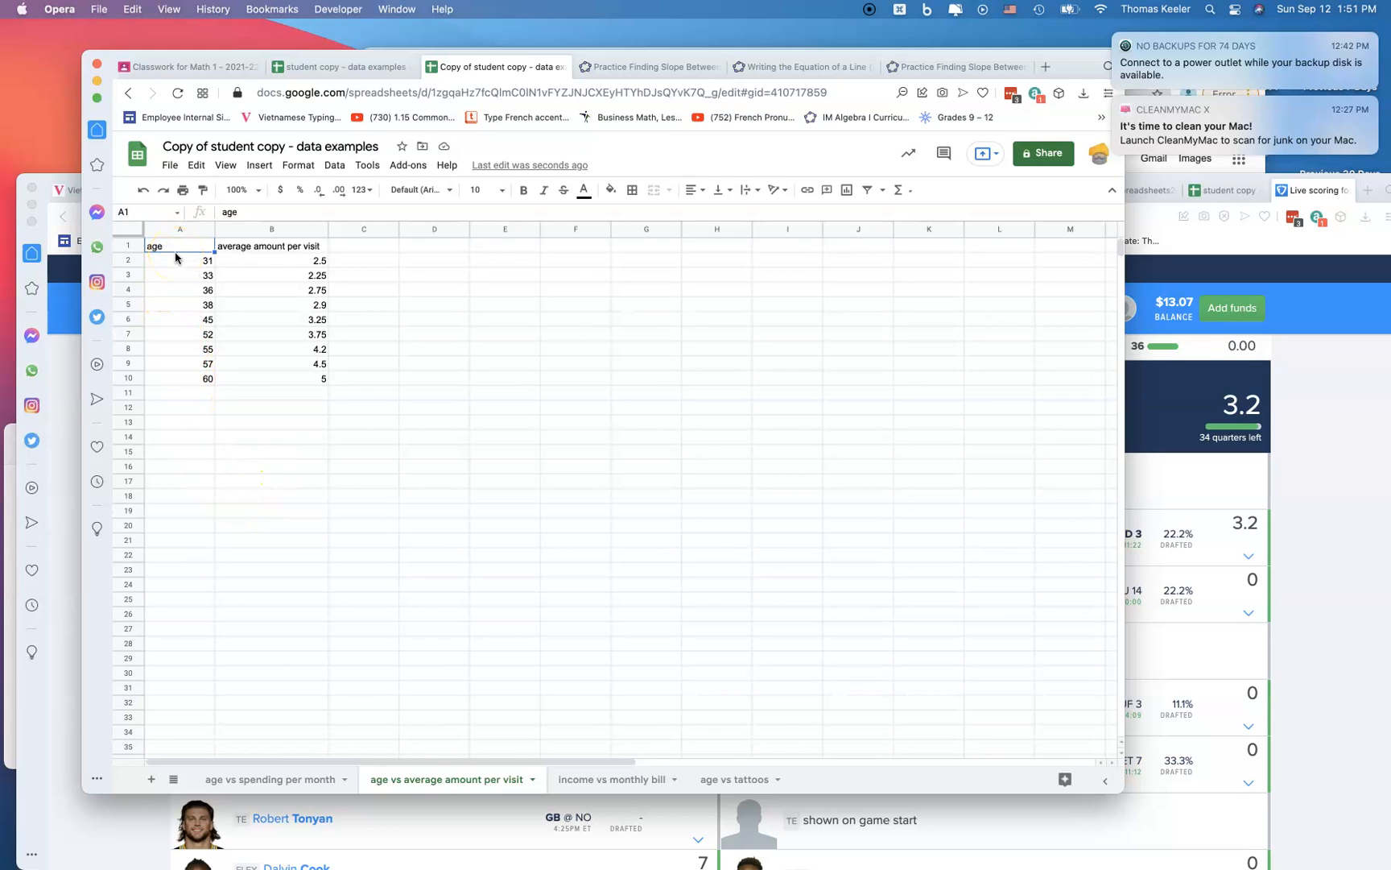
{"action": "key", "text": "shift+Right"}
{"action": "key", "text": "shift+Down"}
{"action": "key", "text": "shift+Down"}
{"action": "key", "text": "shift+Down"}
{"action": "key", "text": "shift+Down"}
{"action": "key", "text": "shift+Down"}
{"action": "key", "text": "shift+Down"}
{"action": "key", "text": "shift+Down"}
{"action": "key", "text": "shift+Down"}
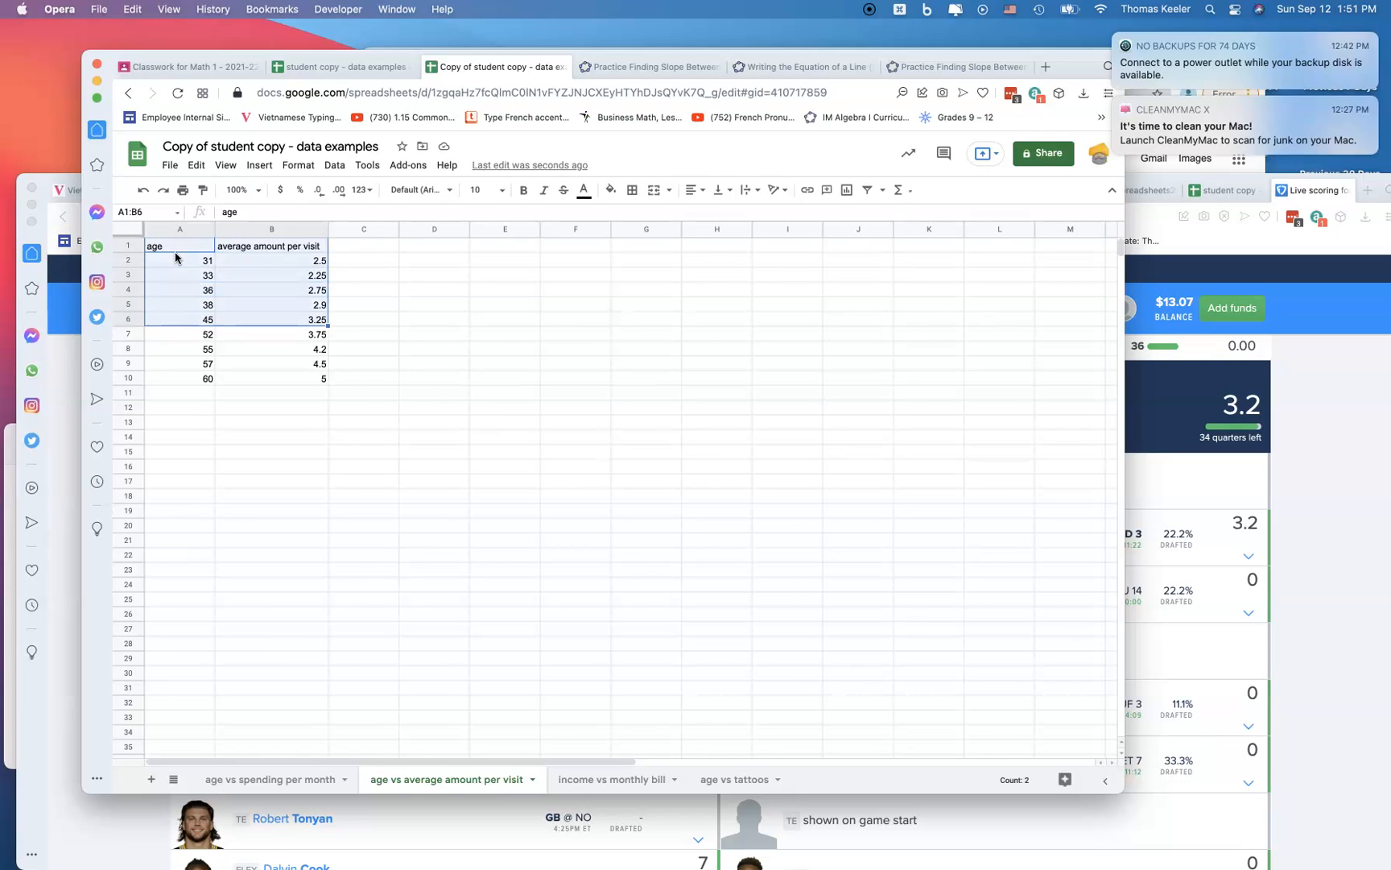
{"action": "key", "text": "shift+Down"}
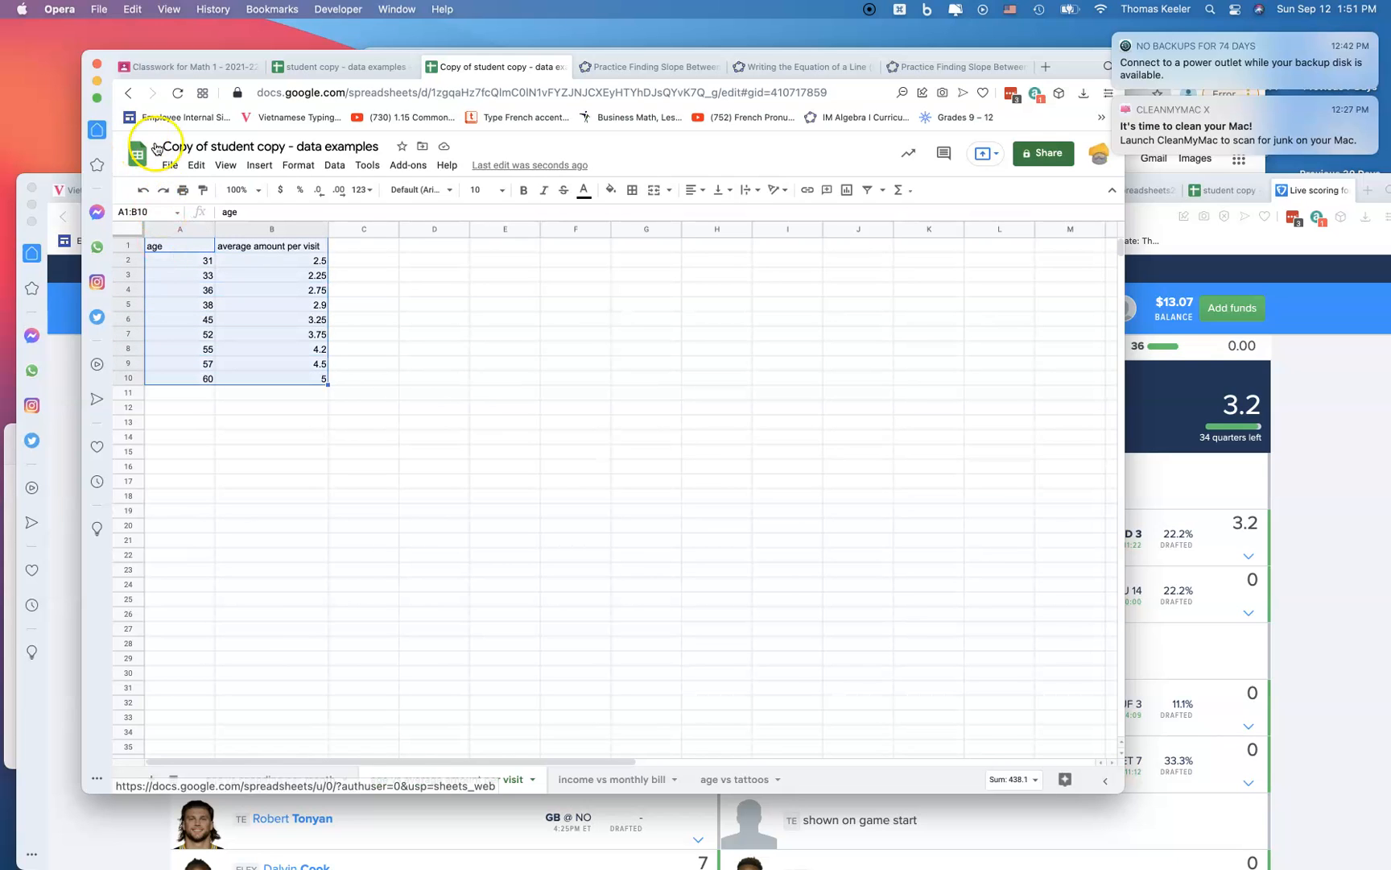
{"action": "left_click", "coordinate": [246, 171]}
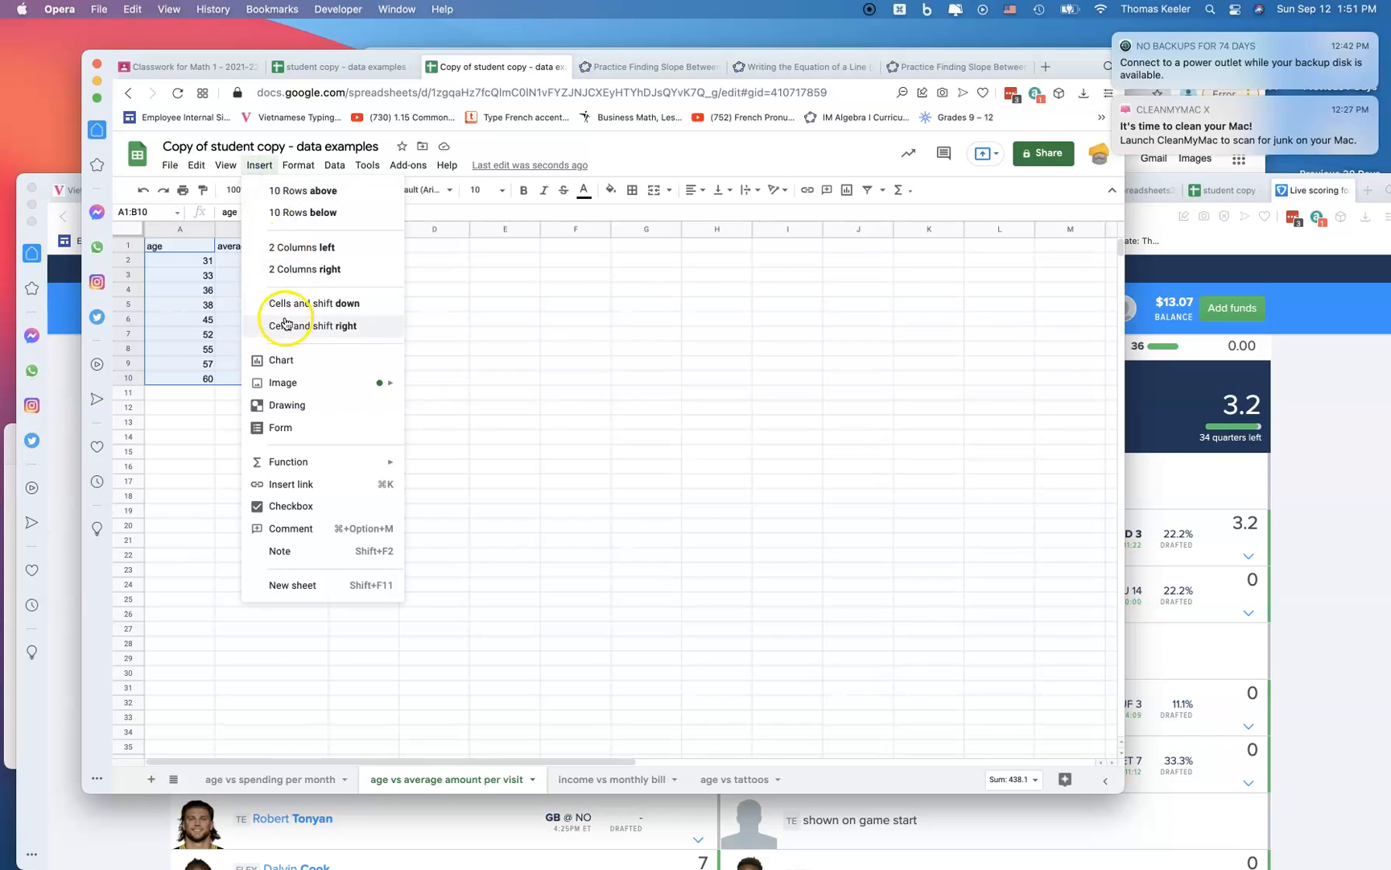
{"action": "left_click", "coordinate": [278, 360]}
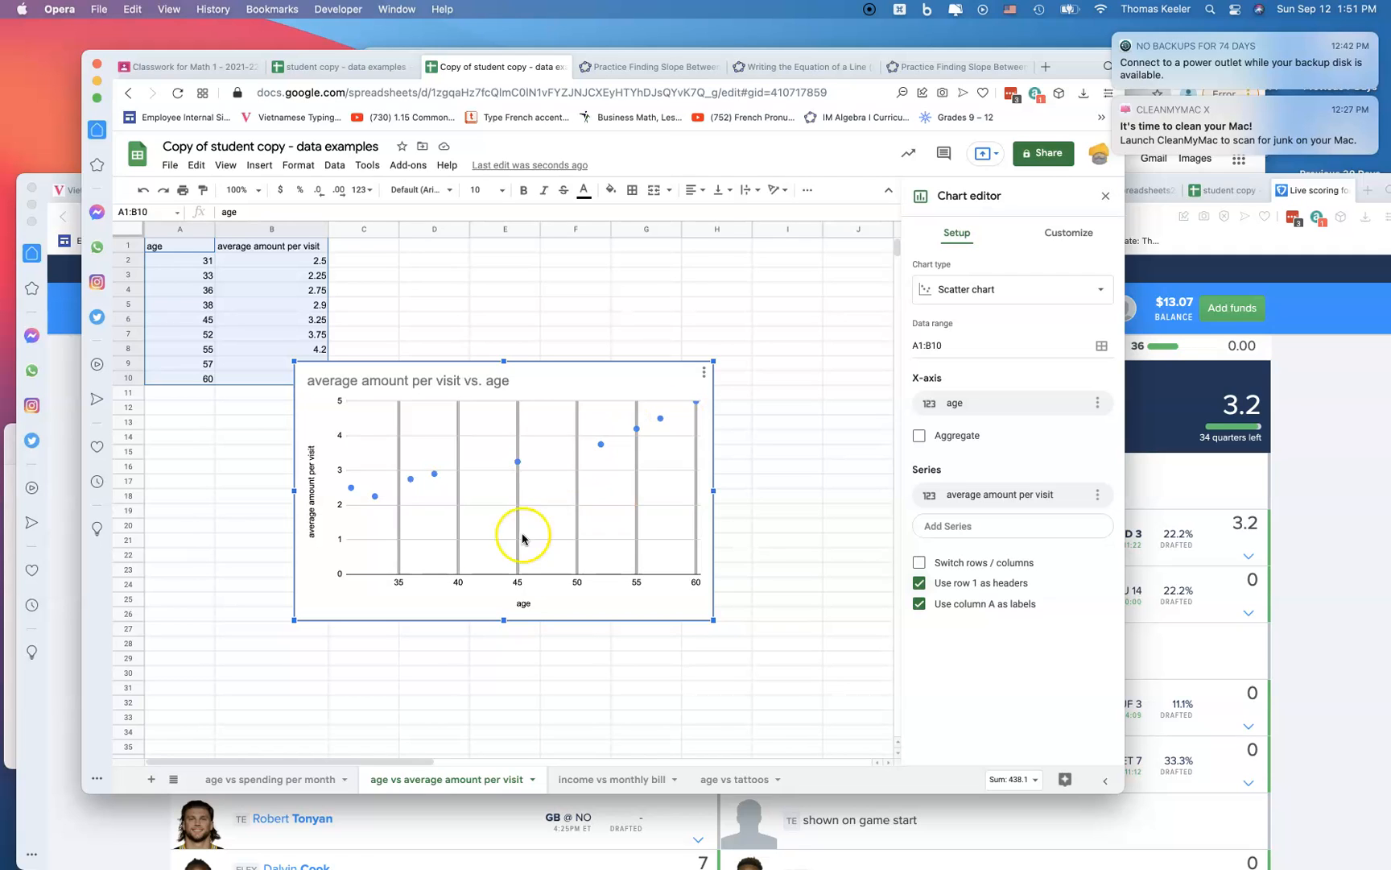
Move the average amount per visit chart clear of the data and enter "strong positive correlation" in cell B15.
{"action": "left_click", "coordinate": [461, 581]}
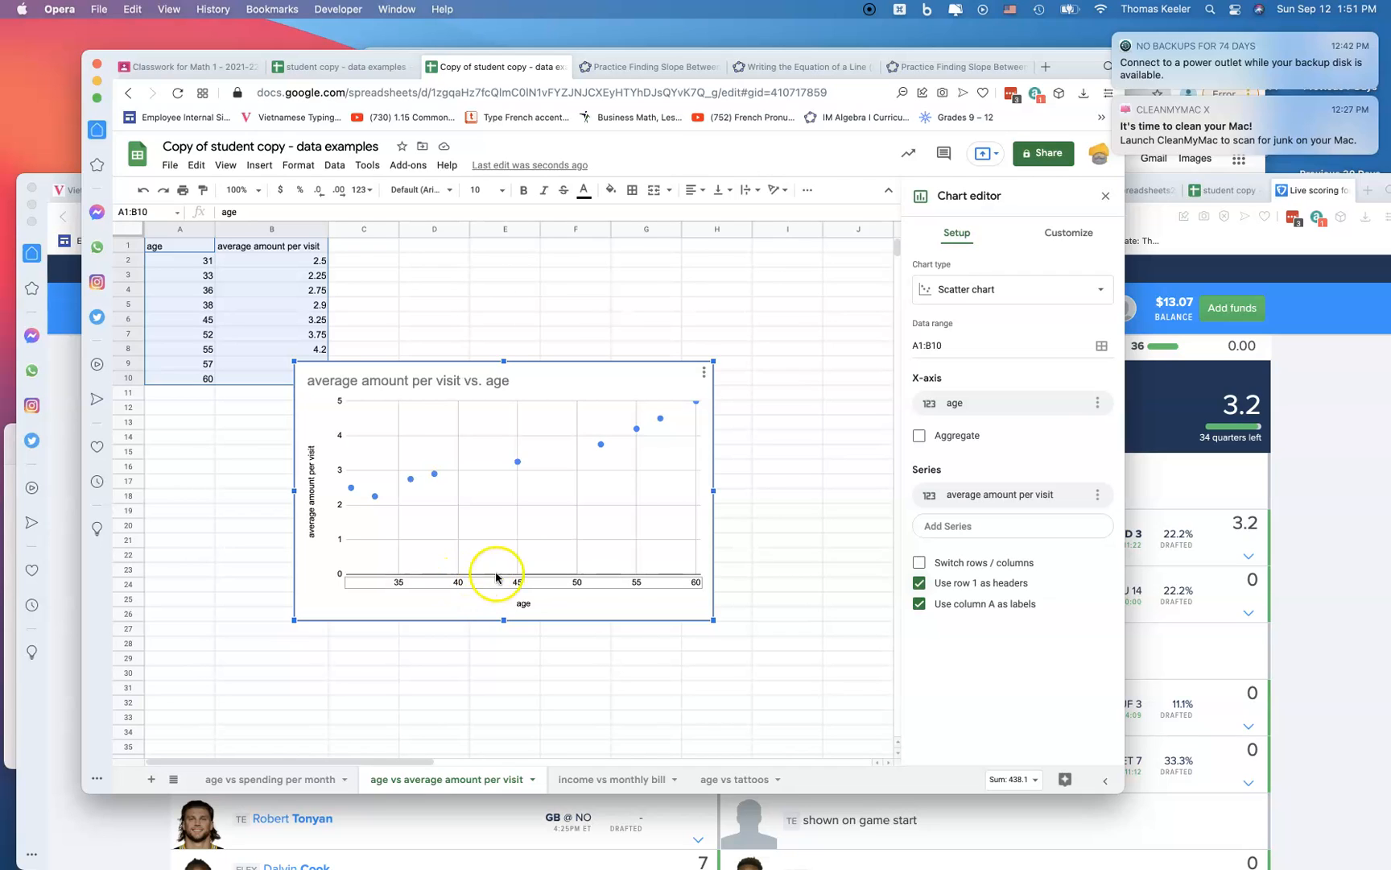
{"action": "left_click", "coordinate": [657, 445]}
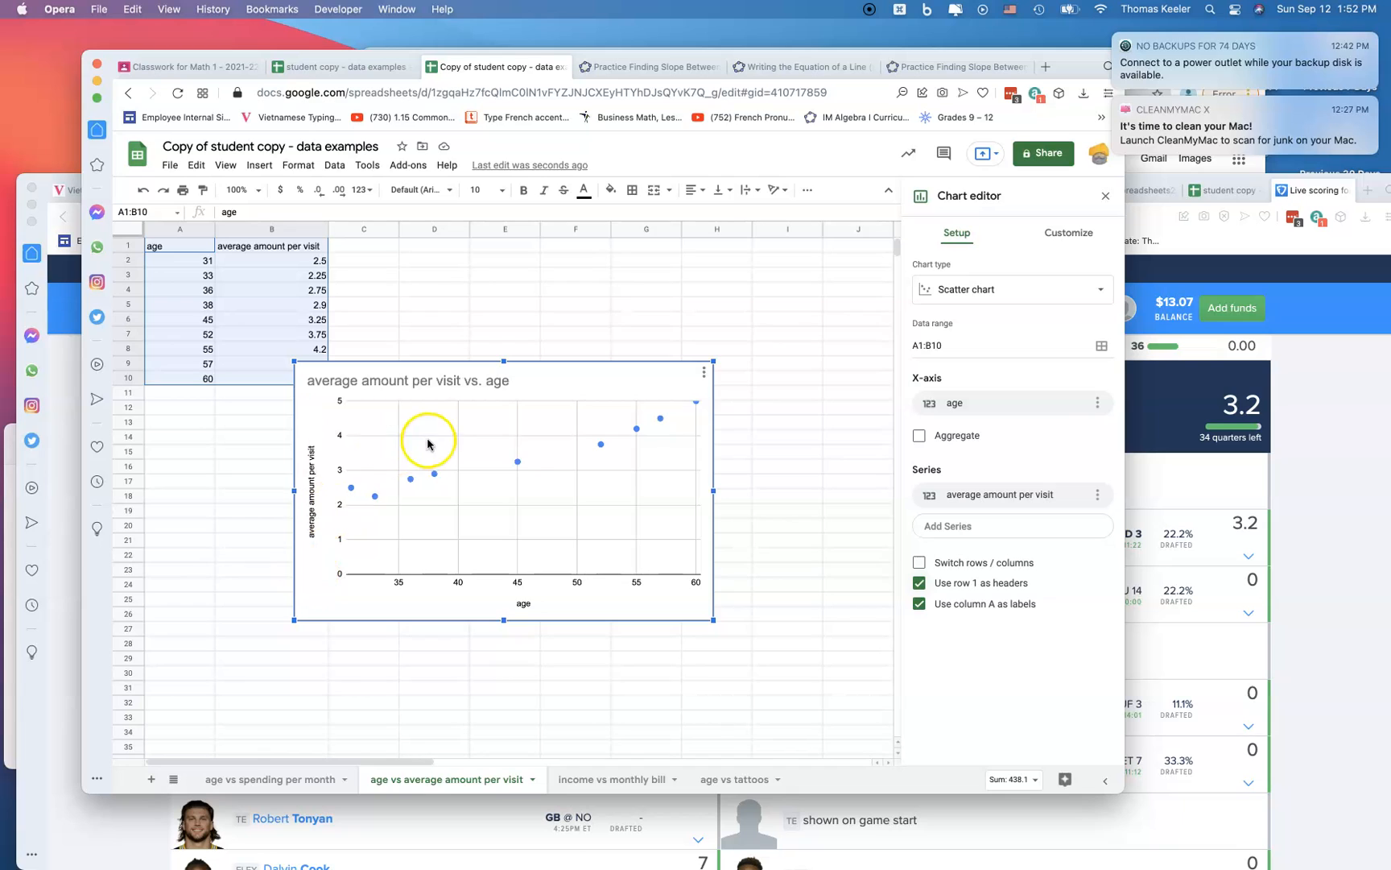
{"action": "left_click_drag", "start_coordinate": [433, 441], "coordinate": [562, 399]}
{"action": "left_click", "coordinate": [256, 448]}
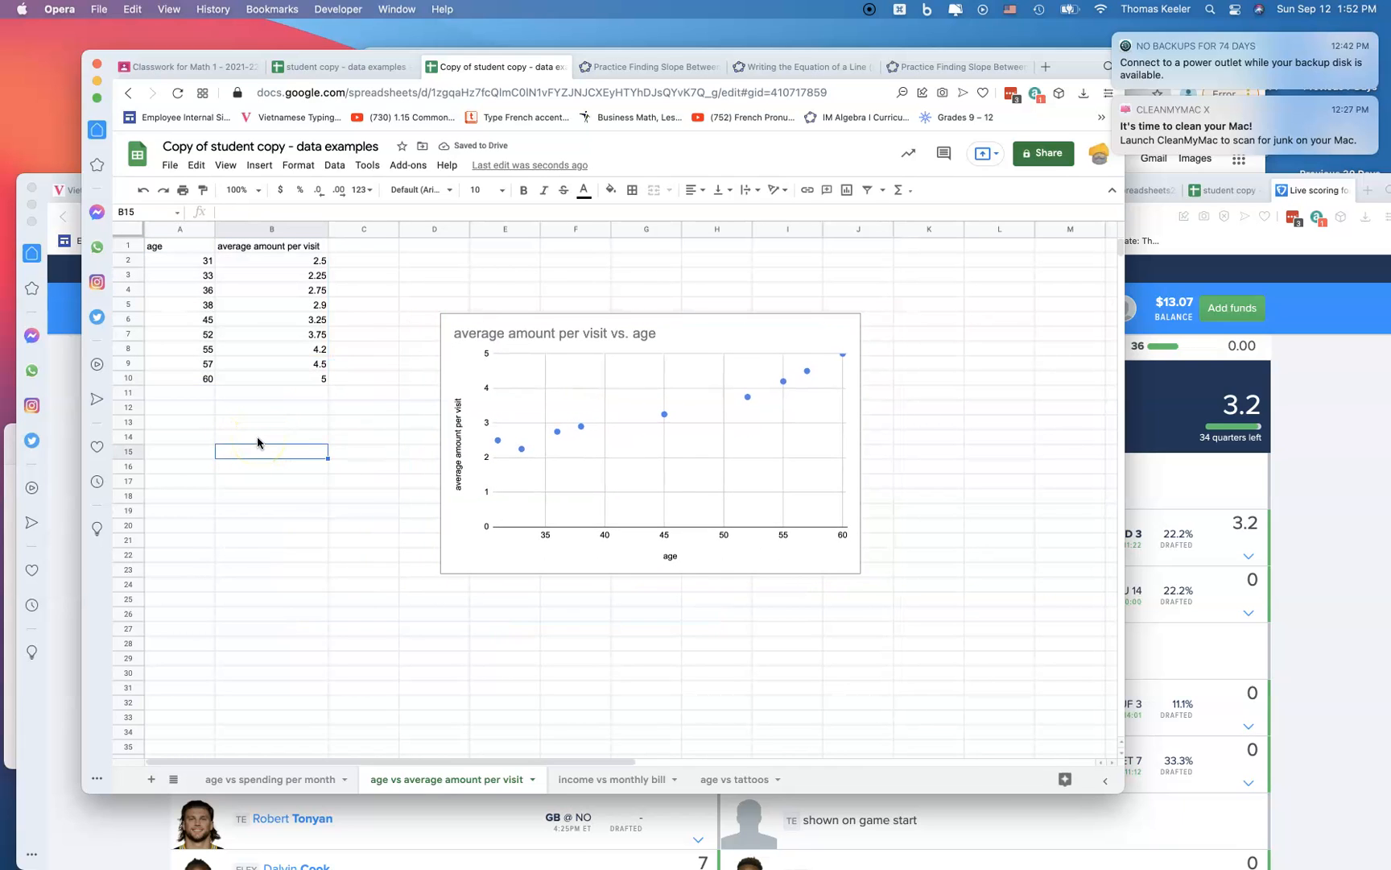
{"action": "type", "text": "strong positive correlation"}
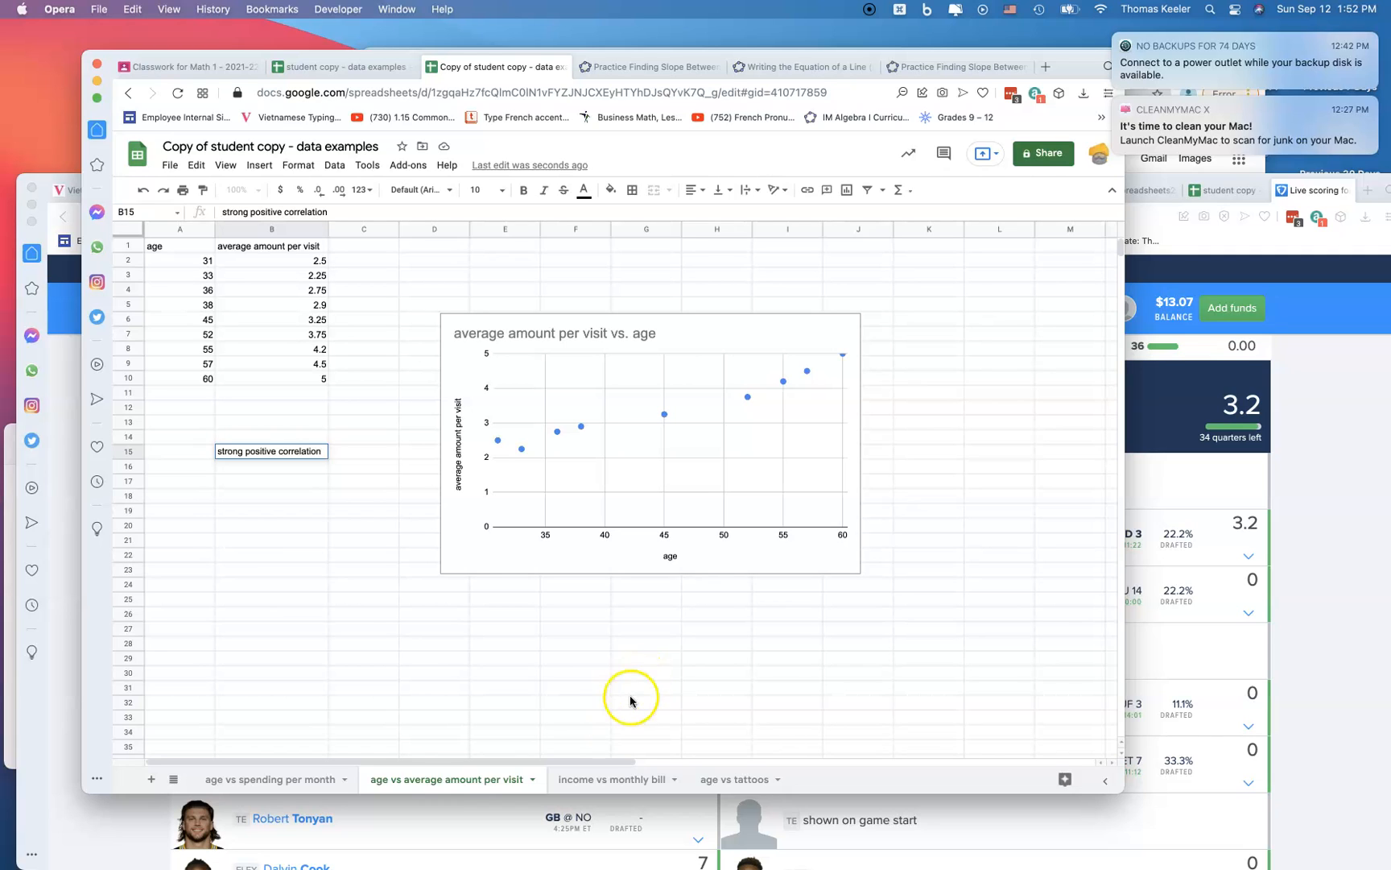
On the "income vs monthly bill" sheet, insert a chart from A1:B11 and move it beside the data.
{"action": "left_click", "coordinate": [581, 783]}
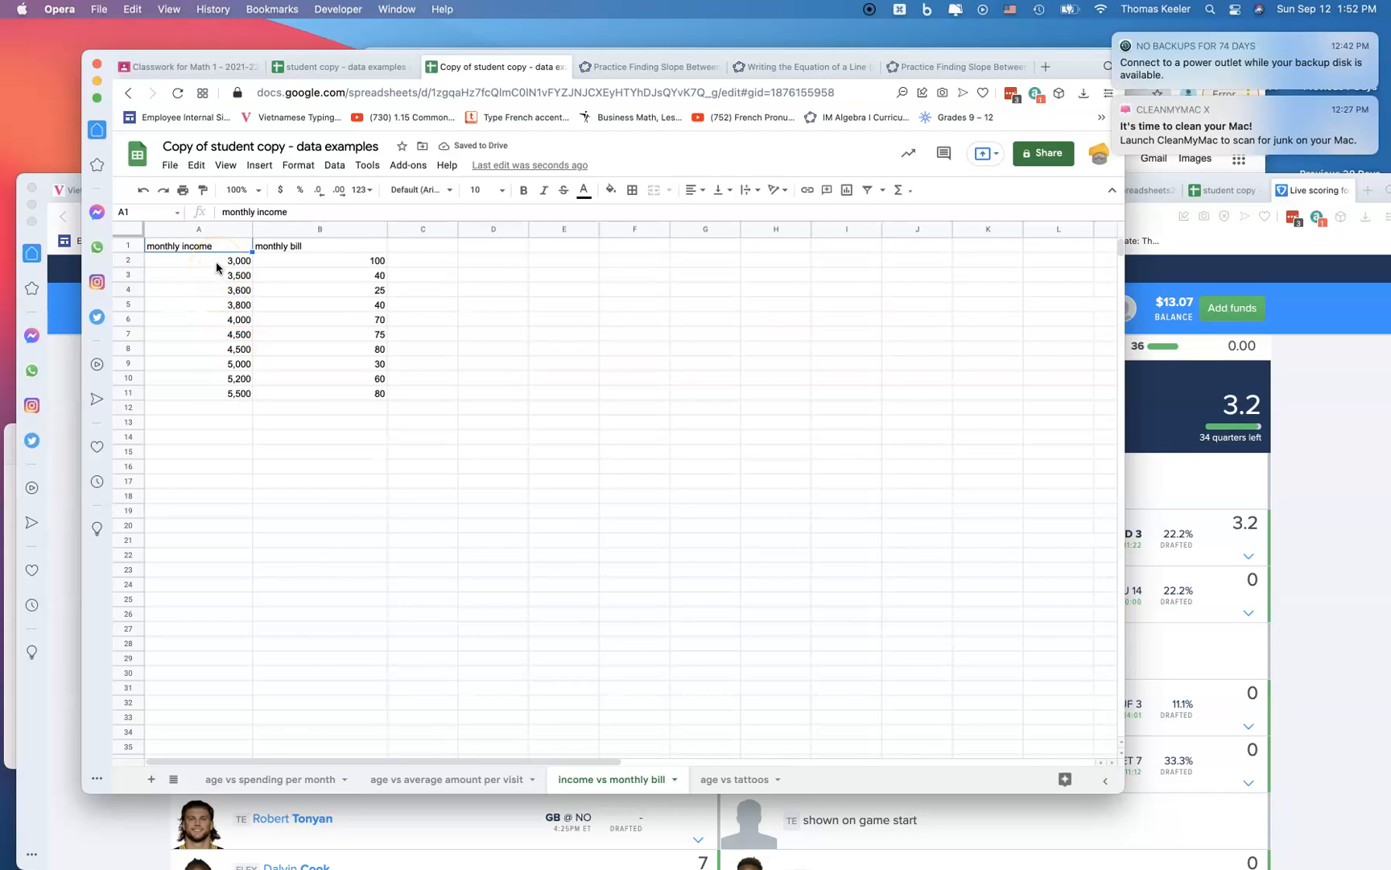
{"action": "key", "text": "shift+Right"}
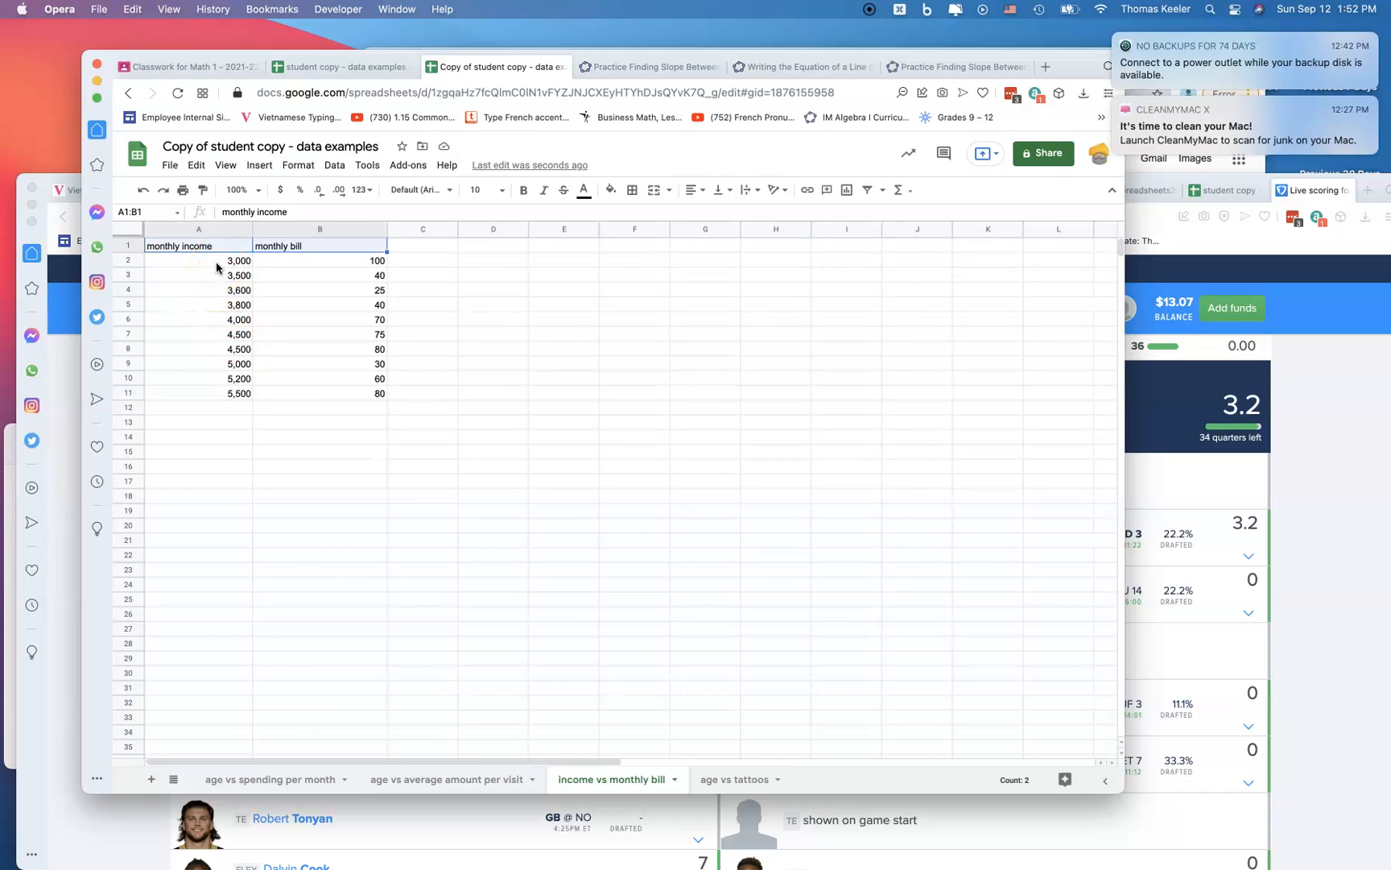
{"action": "key", "text": "shift+Down"}
{"action": "key", "text": "shift+Down"}
{"action": "key", "text": "shift+Down"}
{"action": "key", "text": "shift+Down"}
{"action": "key", "text": "shift+Down"}
{"action": "key", "text": "shift+Down"}
{"action": "key", "text": "shift+Down"}
{"action": "key", "text": "shift+Down"}
{"action": "key", "text": "shift+Down"}
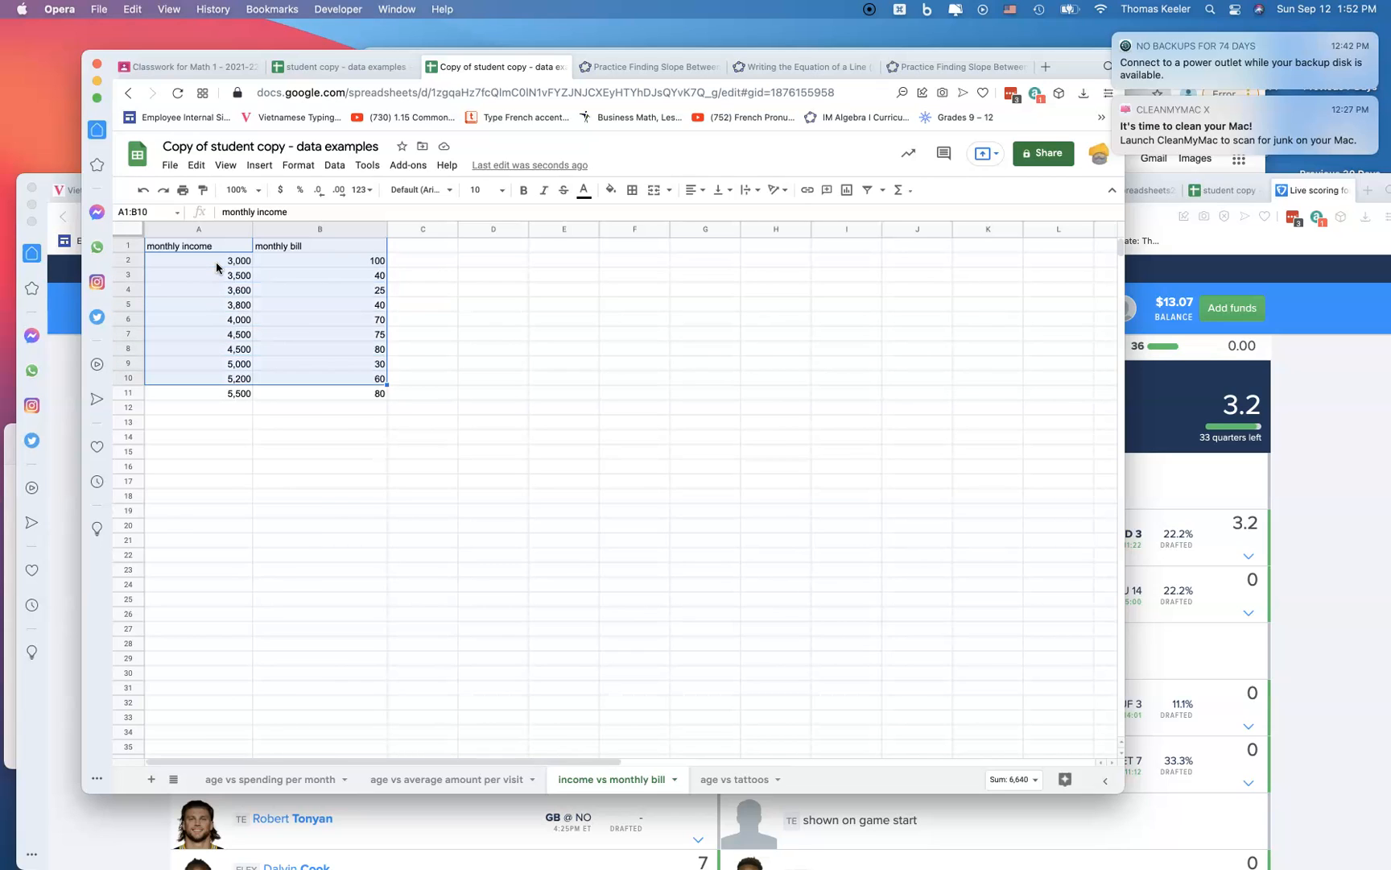
{"action": "key", "text": "shift+Down"}
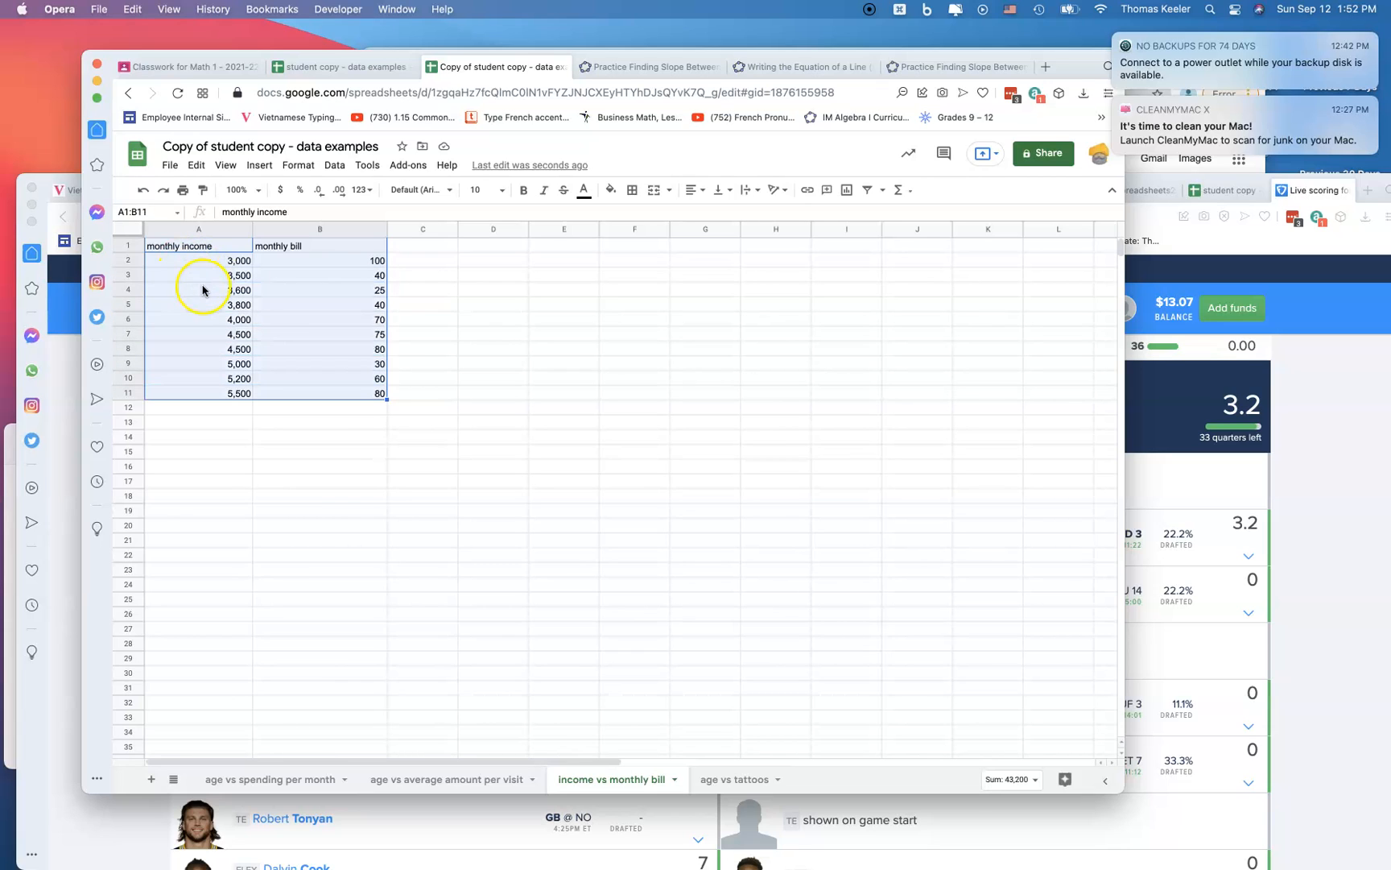
{"action": "left_click", "coordinate": [263, 167]}
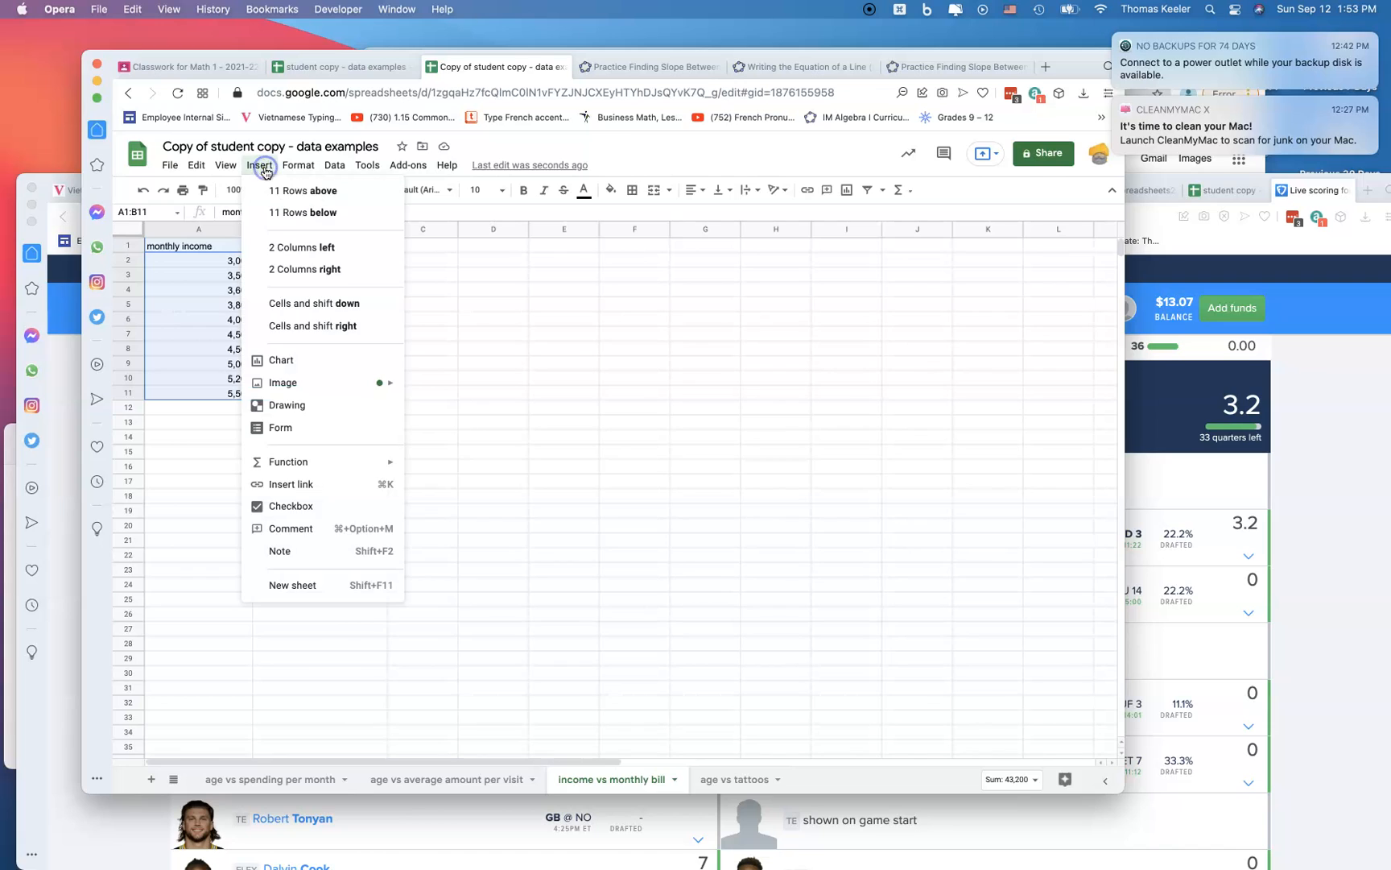
{"action": "left_click", "coordinate": [279, 361]}
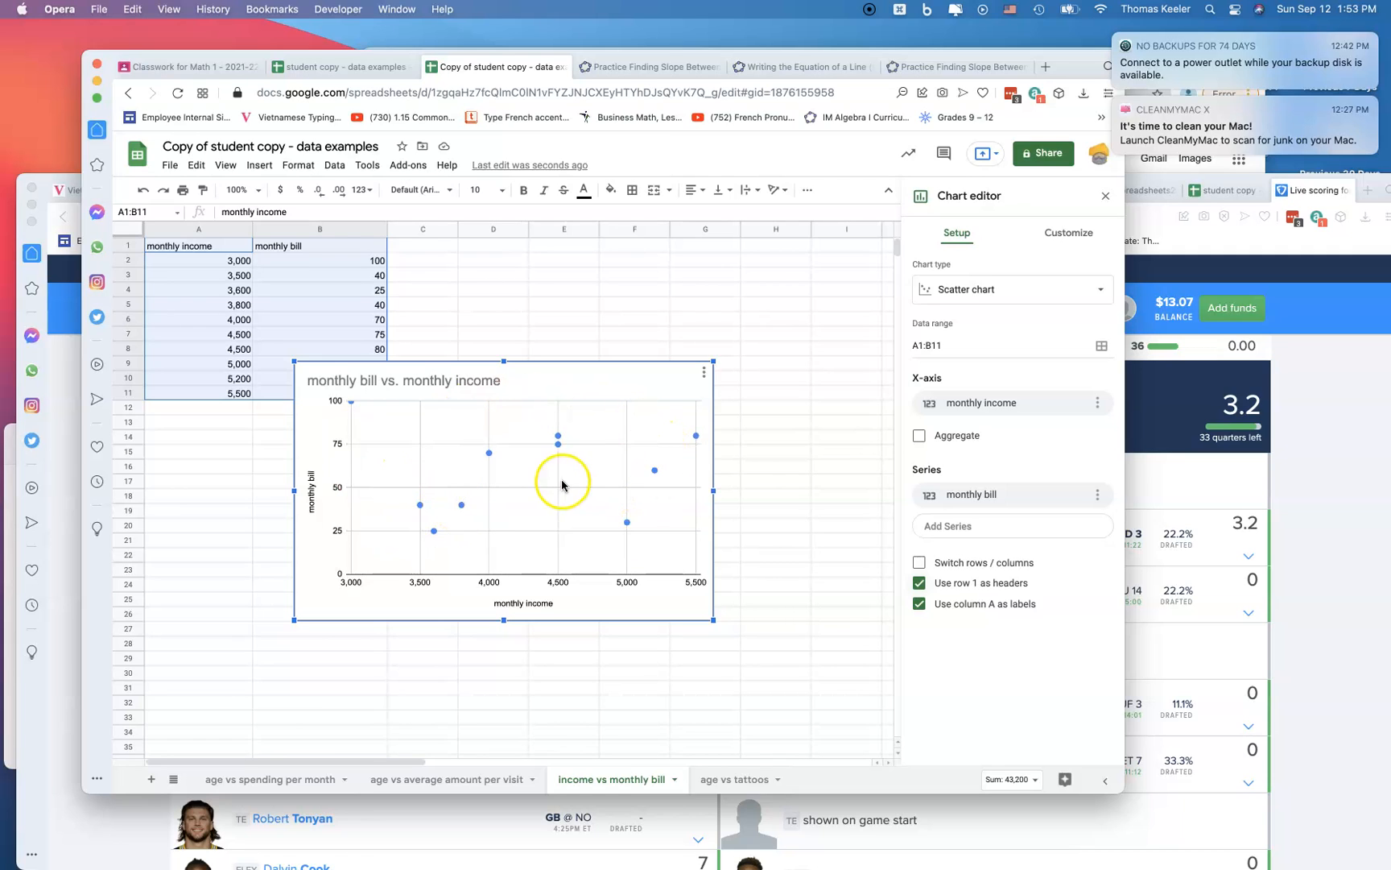
{"action": "left_click_drag", "start_coordinate": [512, 482], "coordinate": [650, 471]}
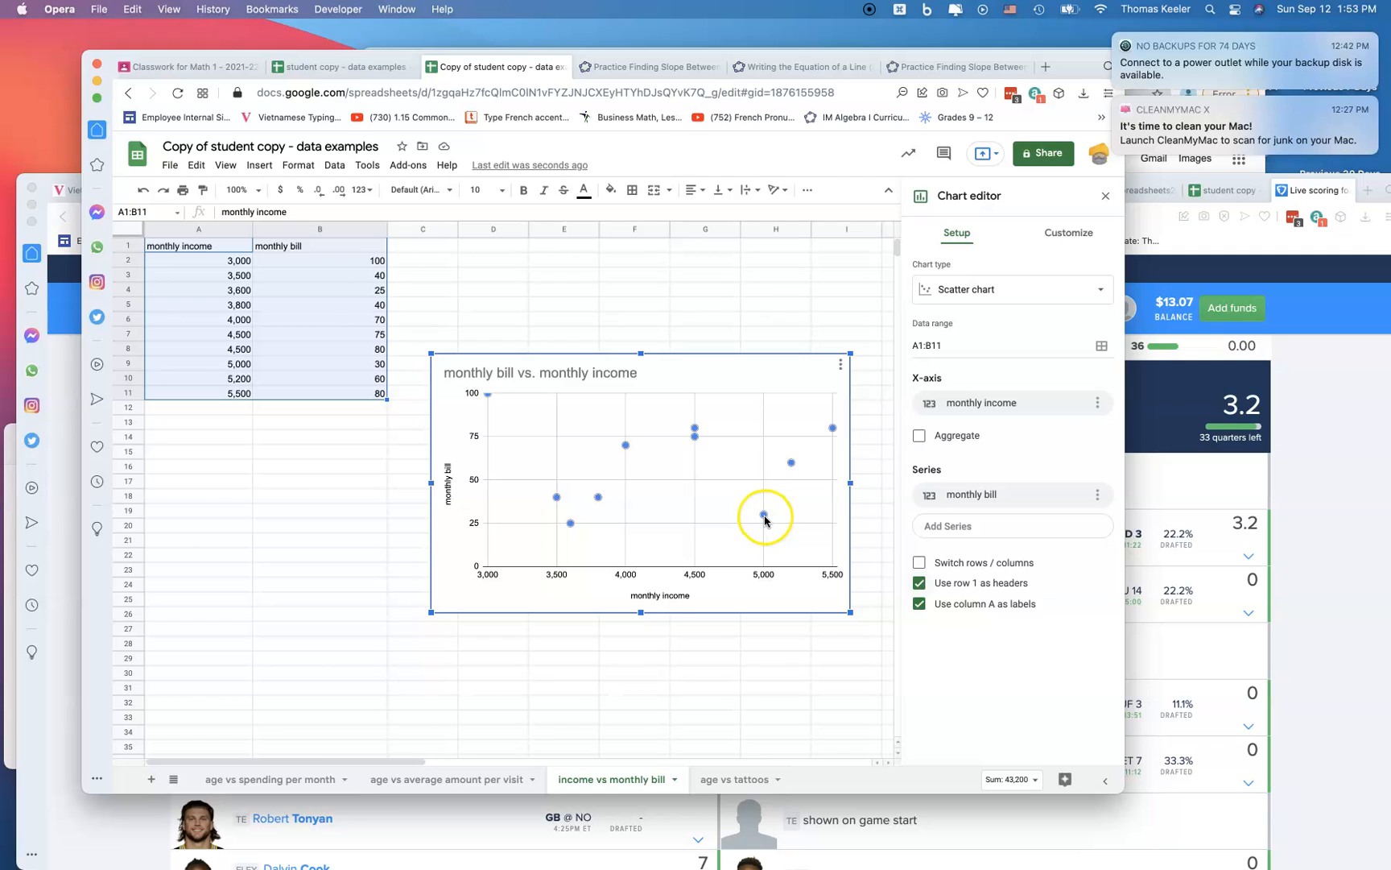
Enter "no correlation" in cell B14 and open the "age vs tattoos" sheet.
{"action": "left_click", "coordinate": [267, 437]}
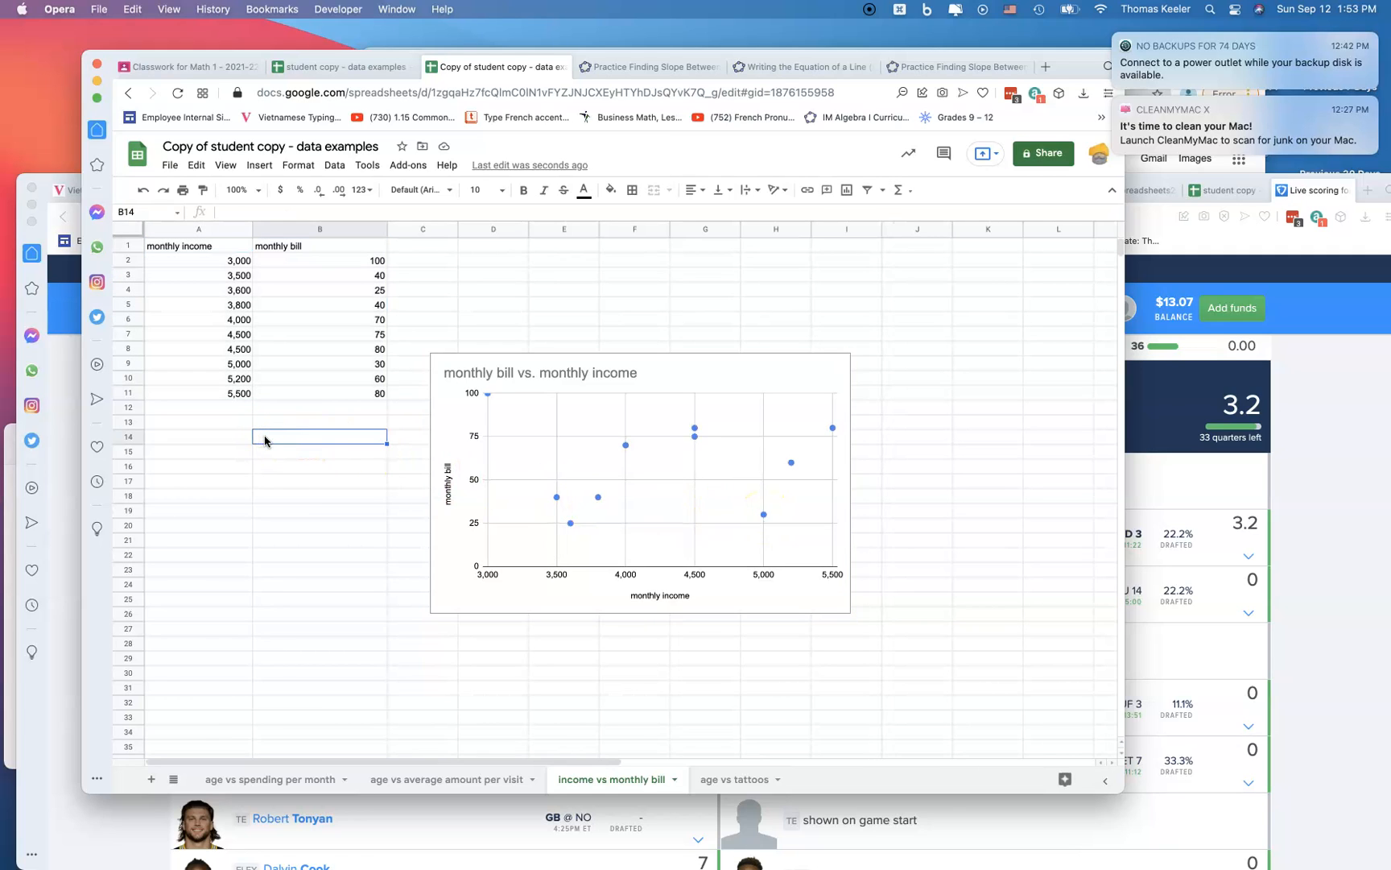
{"action": "type", "text": "no correlation"}
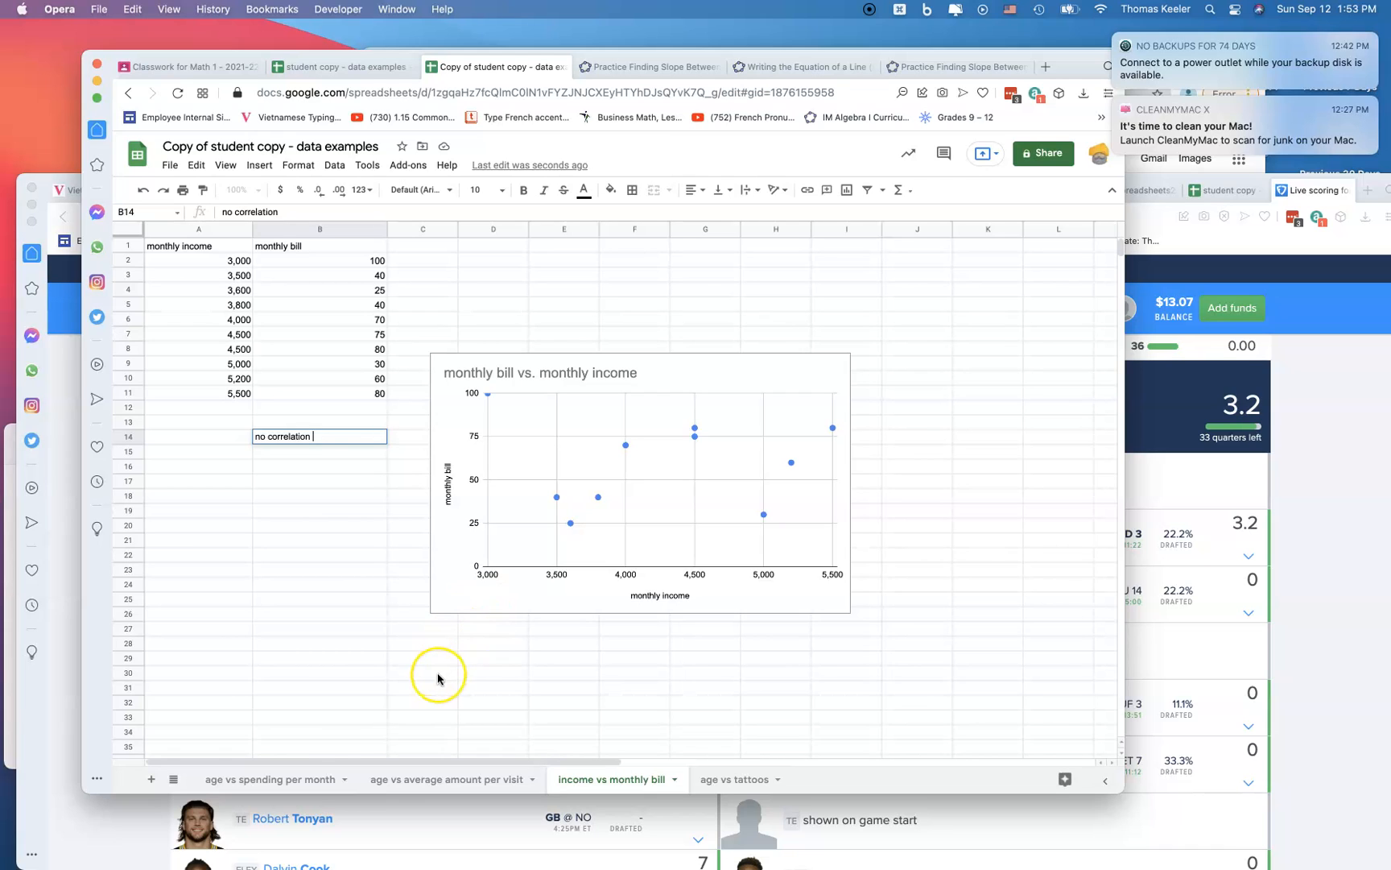
{"action": "left_click", "coordinate": [724, 781]}
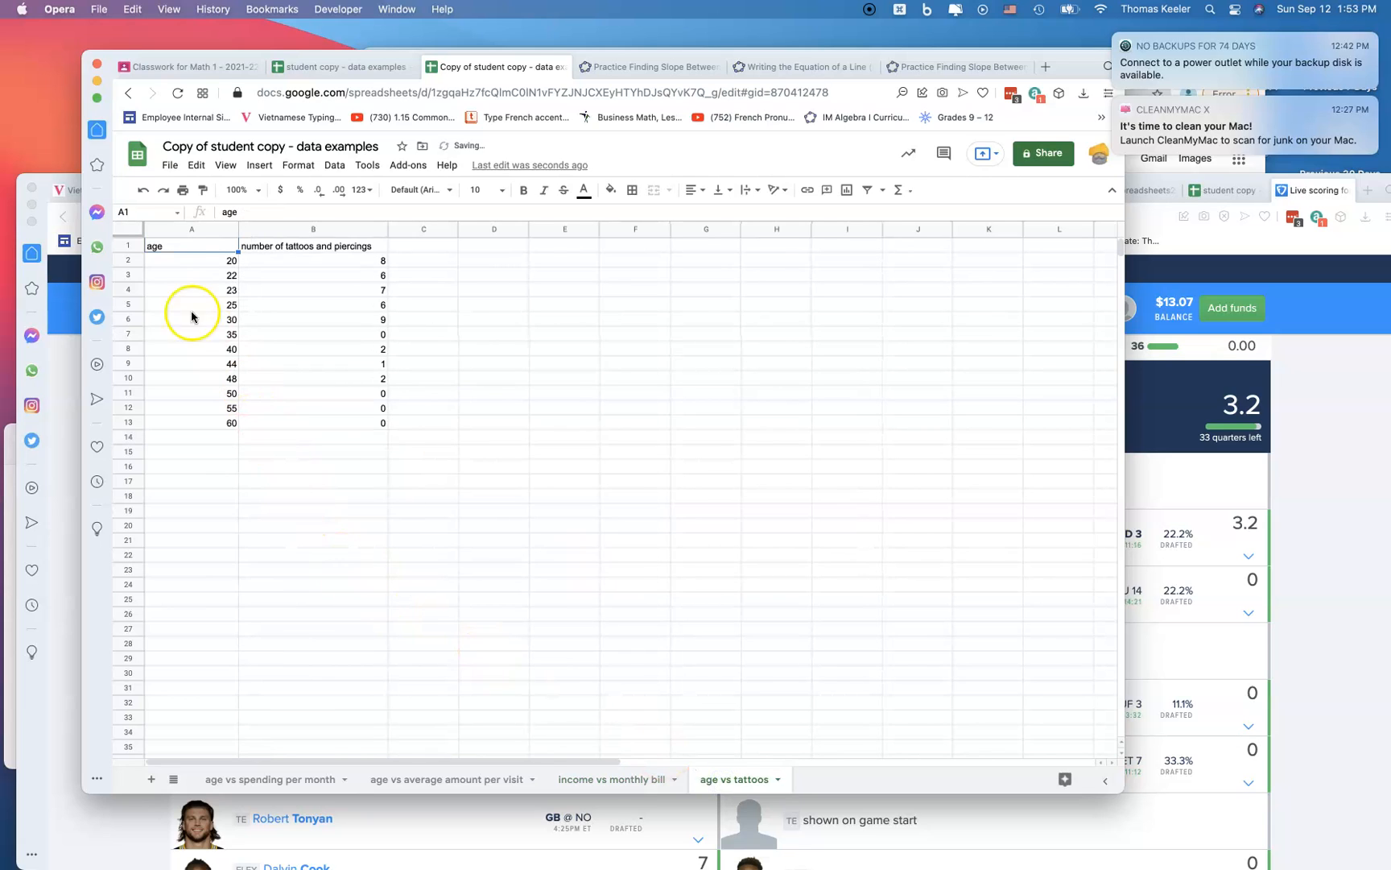
{"action": "left_click", "coordinate": [171, 251]}
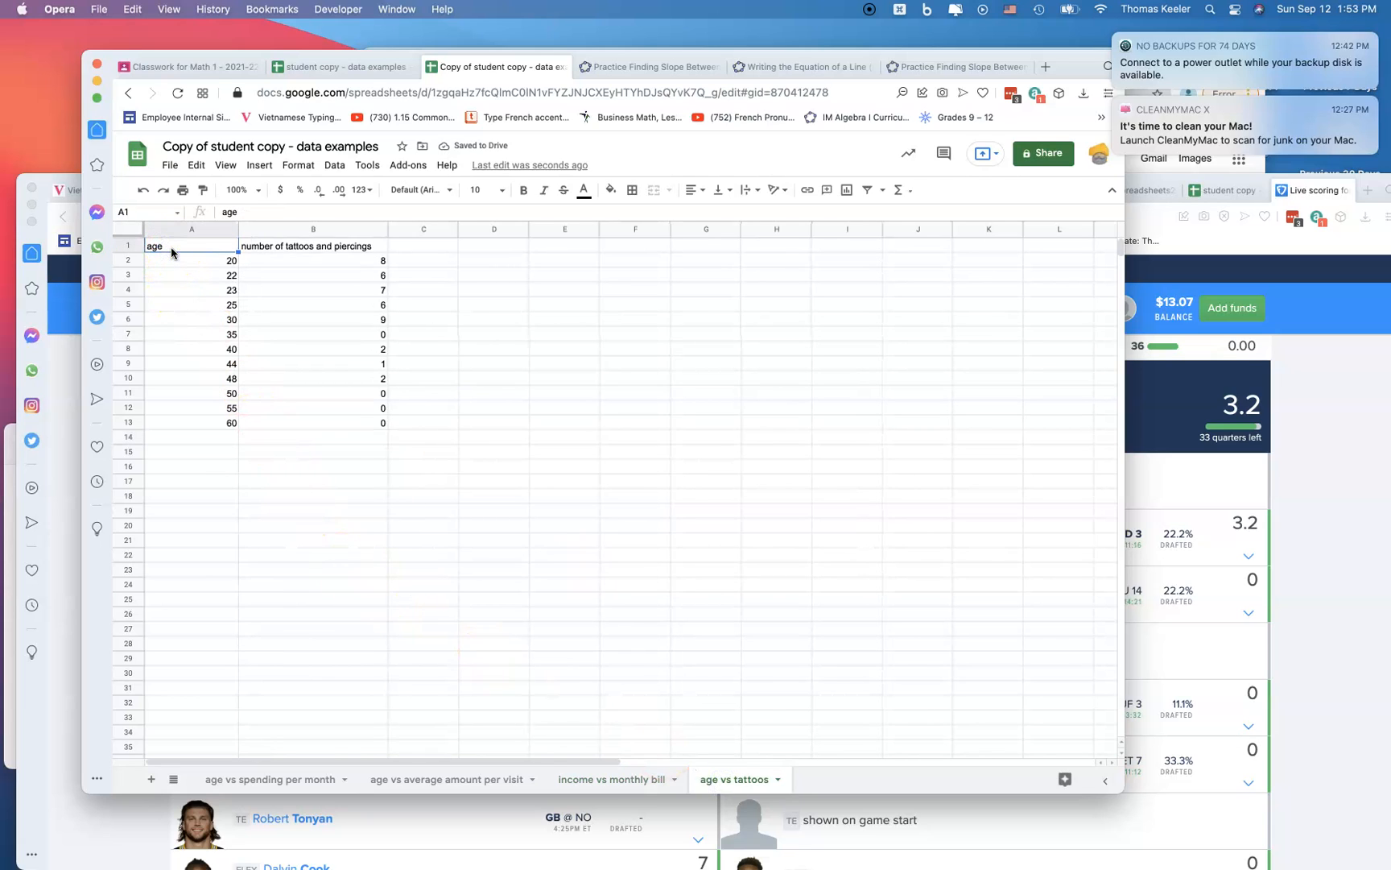
{"action": "key", "text": "shift+Right"}
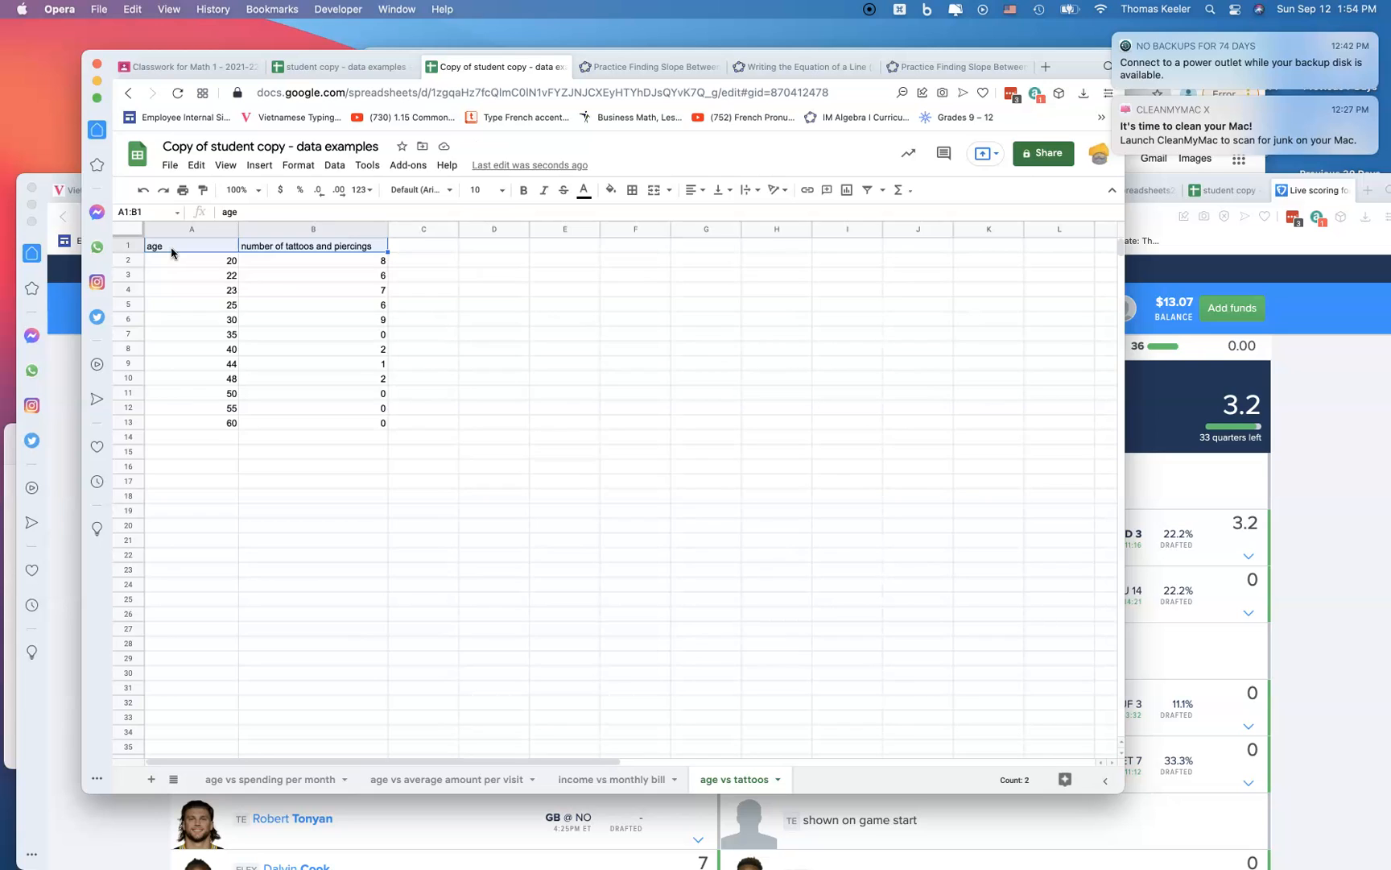
{"action": "key", "text": "shift+Down"}
{"action": "key", "text": "shift+Down"}
{"action": "key", "text": "shift+Down"}
{"action": "key", "text": "shift+Down"}
{"action": "key", "text": "shift+Down"}
{"action": "key", "text": "shift+Down"}
{"action": "key", "text": "shift+Down"}
{"action": "key", "text": "shift+Down"}
{"action": "key", "text": "shift+Down"}
{"action": "key", "text": "shift+Down"}
{"action": "key", "text": "shift+Down"}
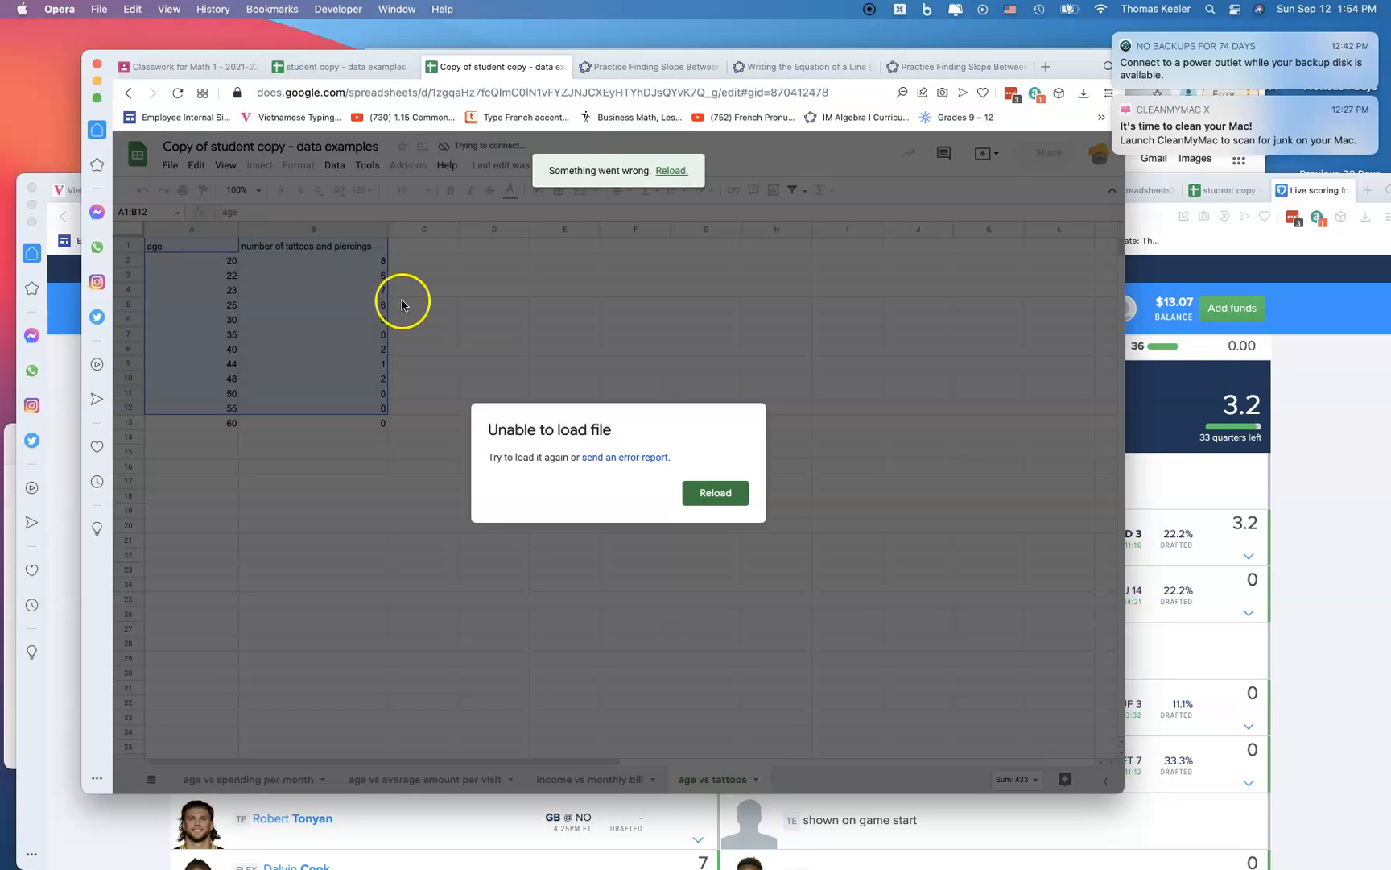
Reload the spreadsheet and insert a chart from A1:B13 on the "age vs tattoos" sheet.
{"action": "left_click", "coordinate": [716, 501]}
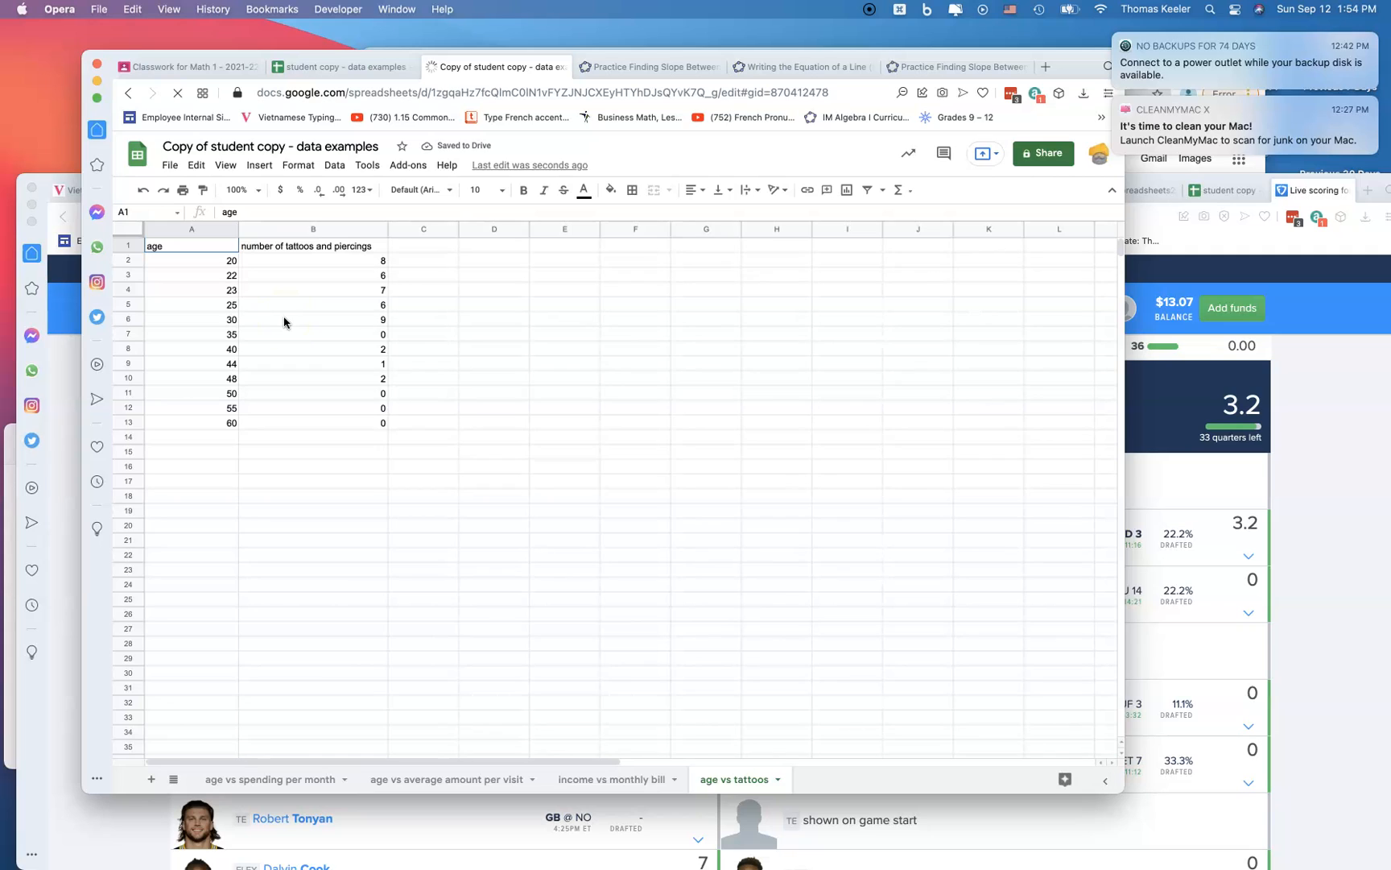
{"action": "key", "text": "shift+Right"}
{"action": "key", "text": "shift+Down"}
{"action": "key", "text": "shift+Down"}
{"action": "key", "text": "shift+Down"}
{"action": "key", "text": "shift+Down"}
{"action": "key", "text": "shift+Down"}
{"action": "key", "text": "shift+Down"}
{"action": "key", "text": "shift+Down"}
{"action": "key", "text": "shift+Down"}
{"action": "key", "text": "shift+Down"}
{"action": "key", "text": "shift+Down"}
{"action": "key", "text": "shift+Down"}
{"action": "key", "text": "shift+Down"}
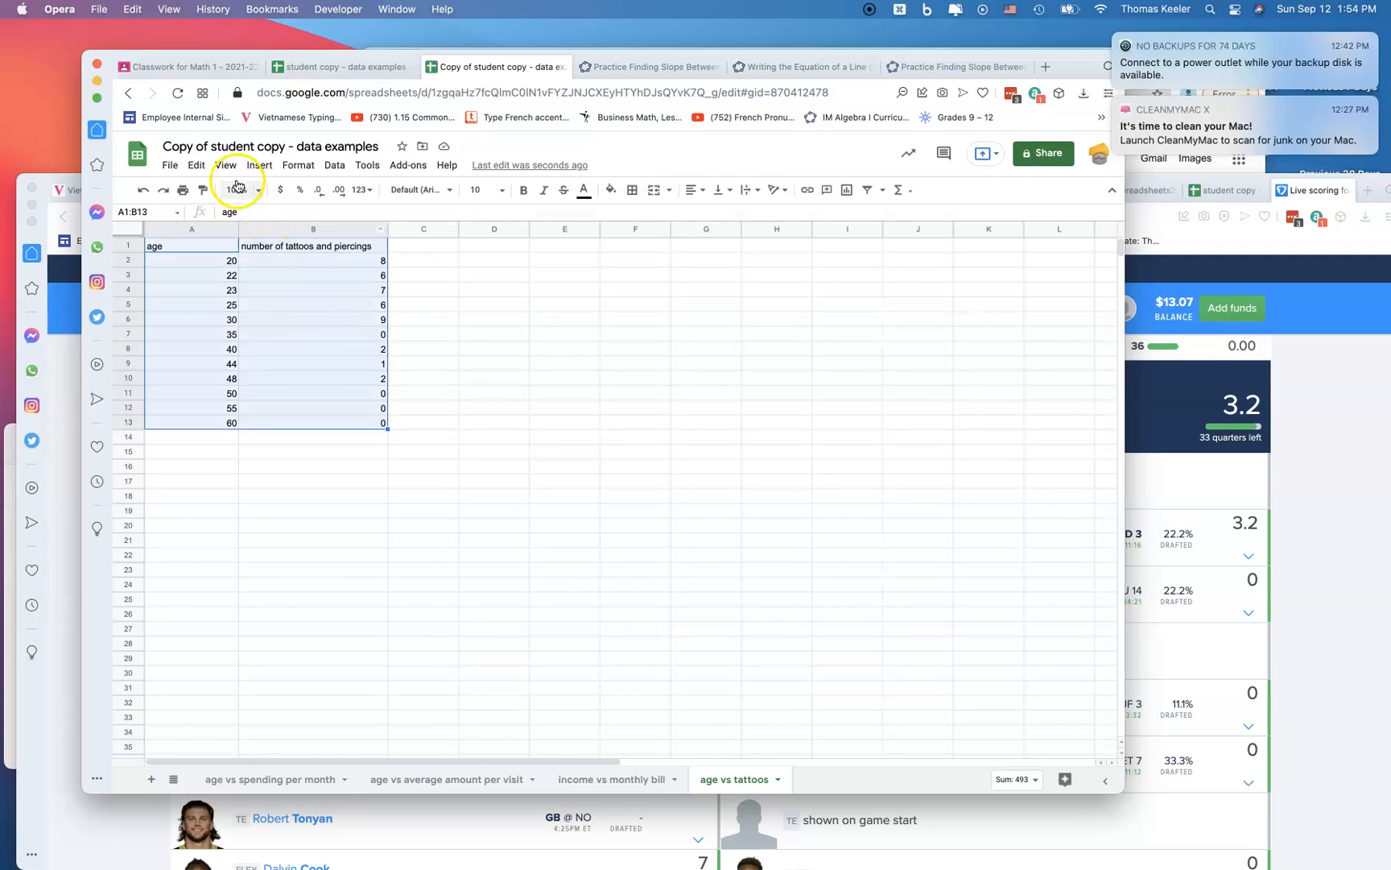
{"action": "left_click", "coordinate": [259, 165]}
{"action": "left_click", "coordinate": [277, 362]}
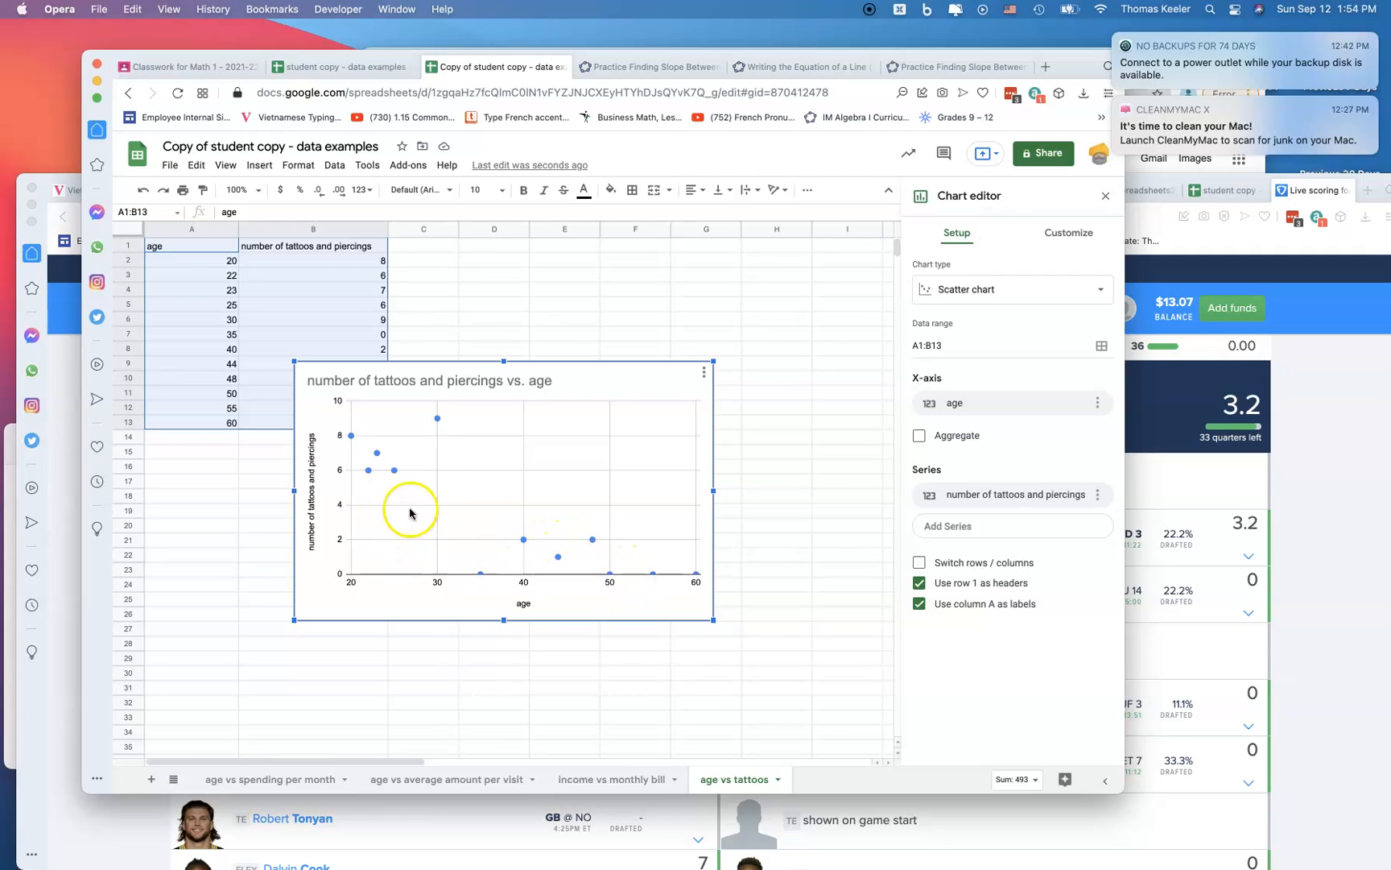
Move the tattoos and piercings chart beside the data and enter "strong negative correlation" in cell B17.
{"action": "left_click", "coordinate": [448, 332]}
{"action": "left_click_drag", "start_coordinate": [640, 387], "coordinate": [799, 278]}
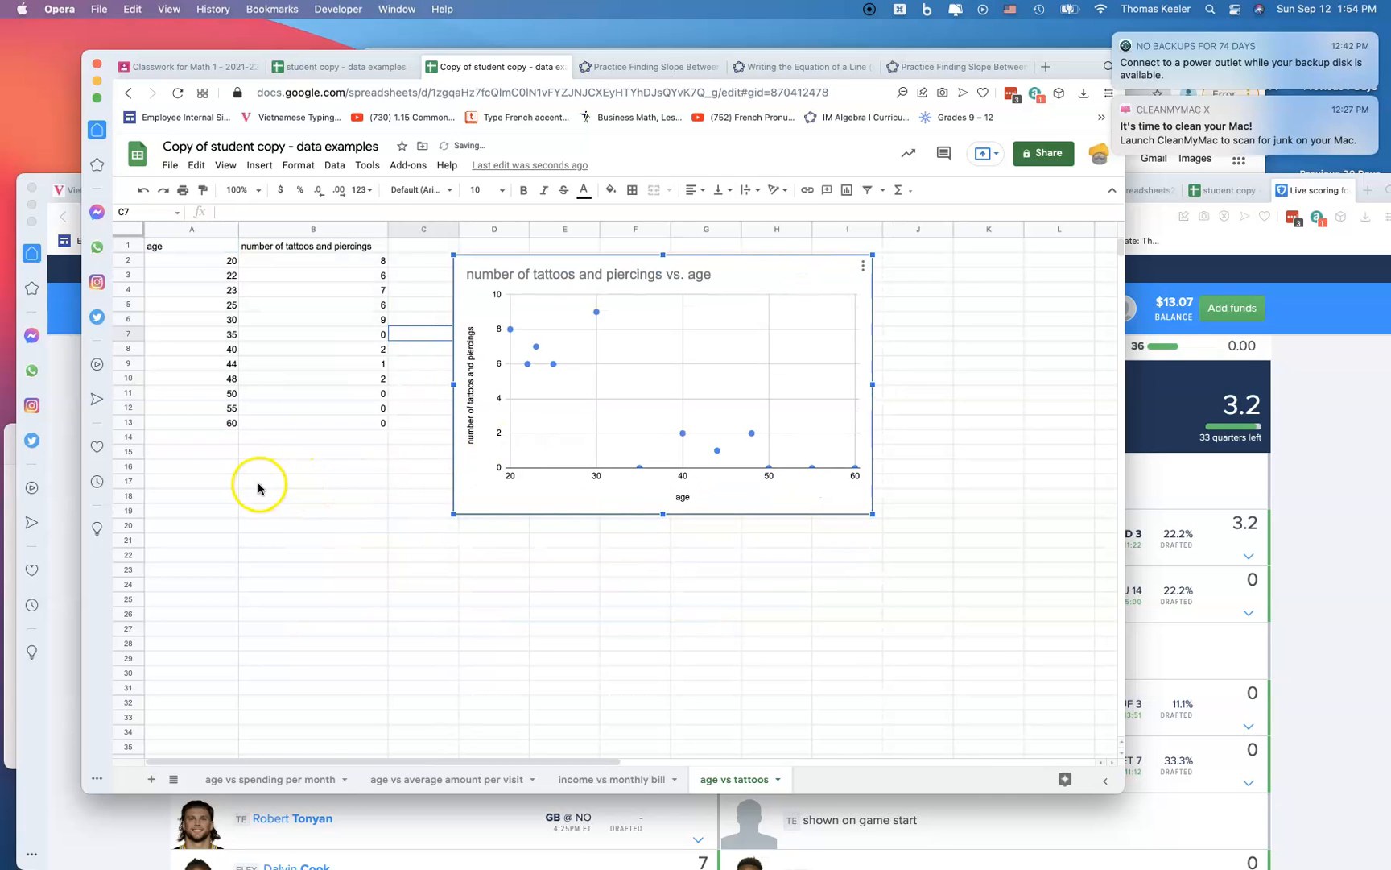
{"action": "left_click", "coordinate": [257, 481]}
{"action": "type", "text": "strong negative correlation"}
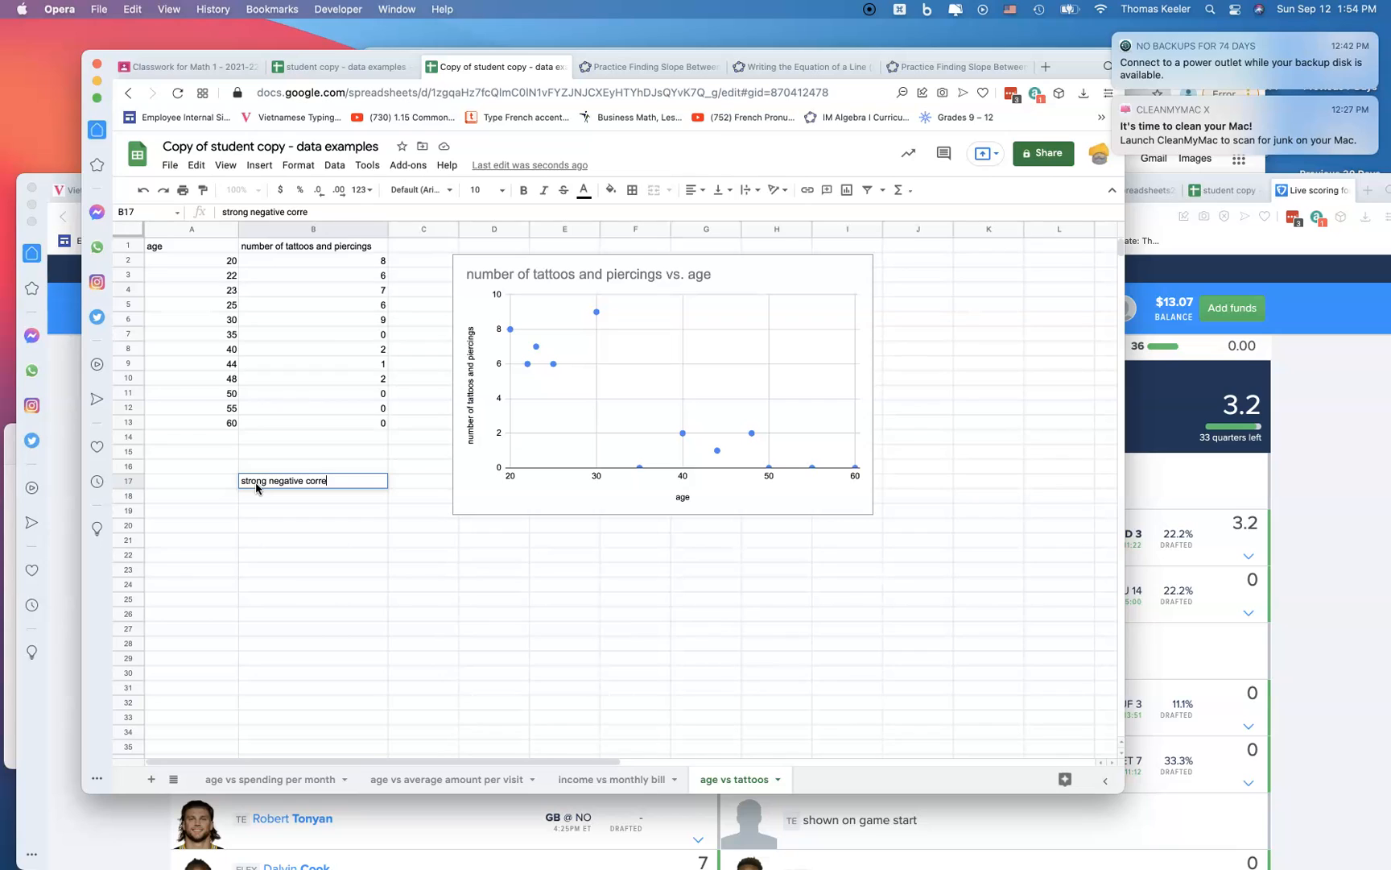